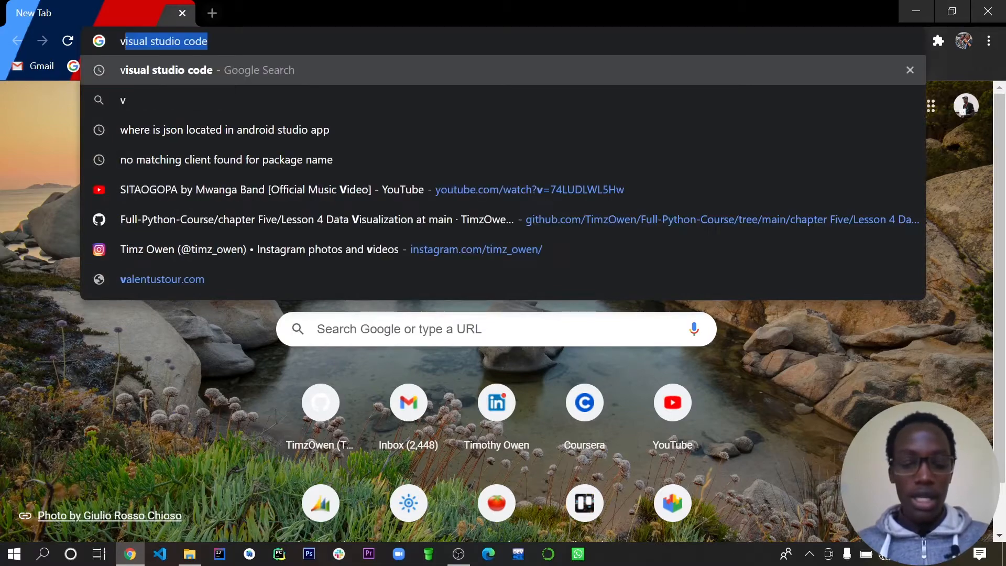
- Search Google for "code.visualstudio.com download" and open the official Visual Studio Code download page
key(Escape)
text(code.vis)
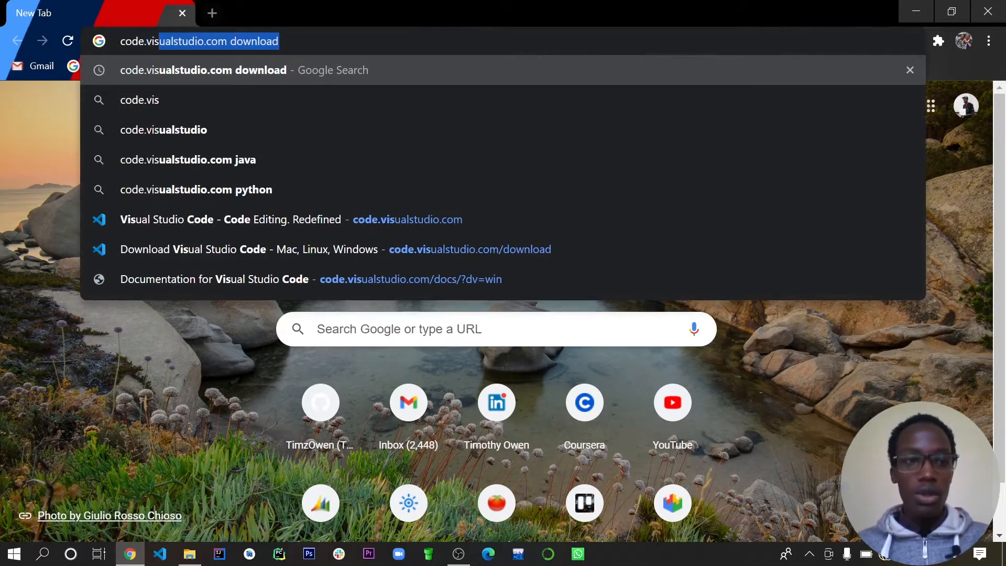
key(Right)
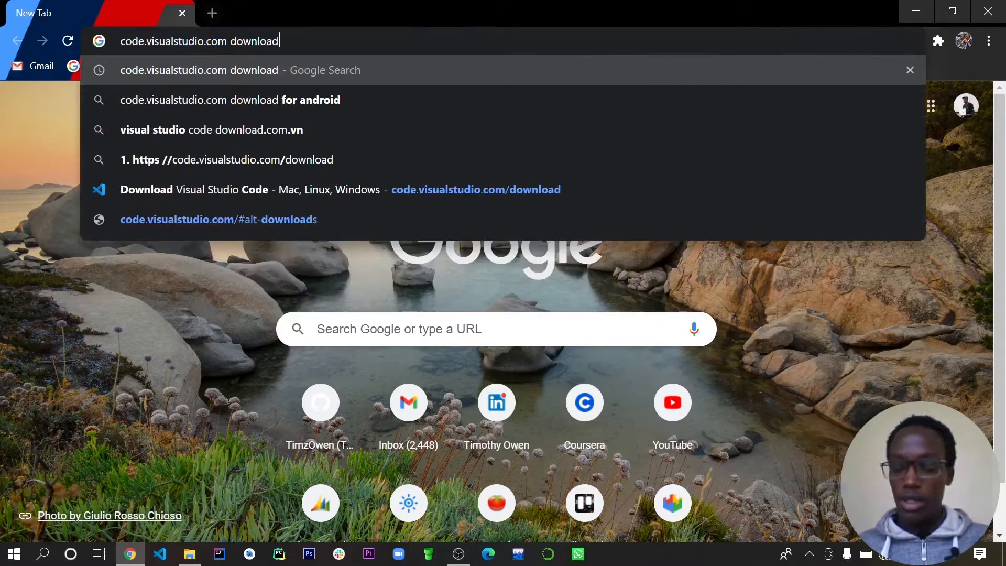
key(Return)
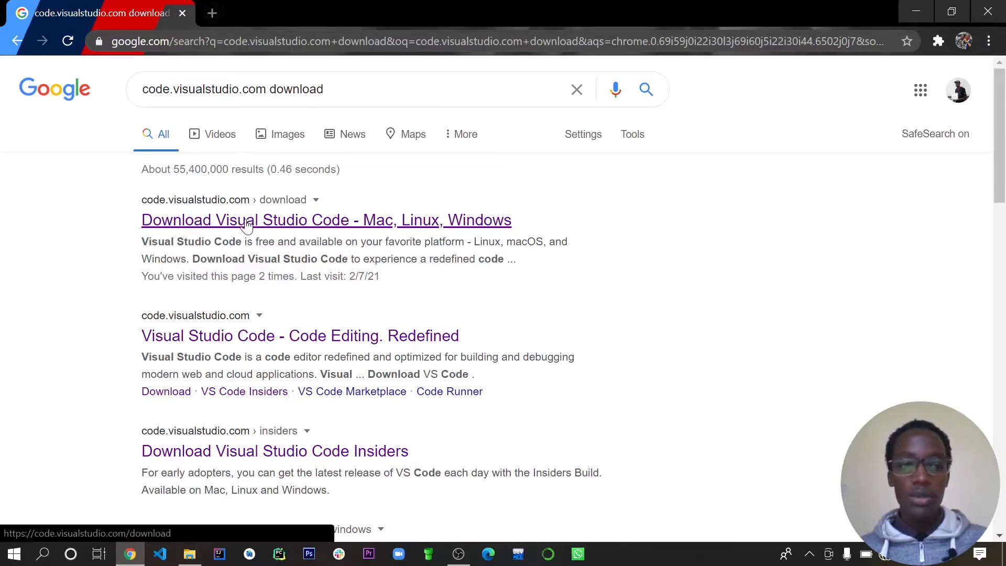
click(326, 226)
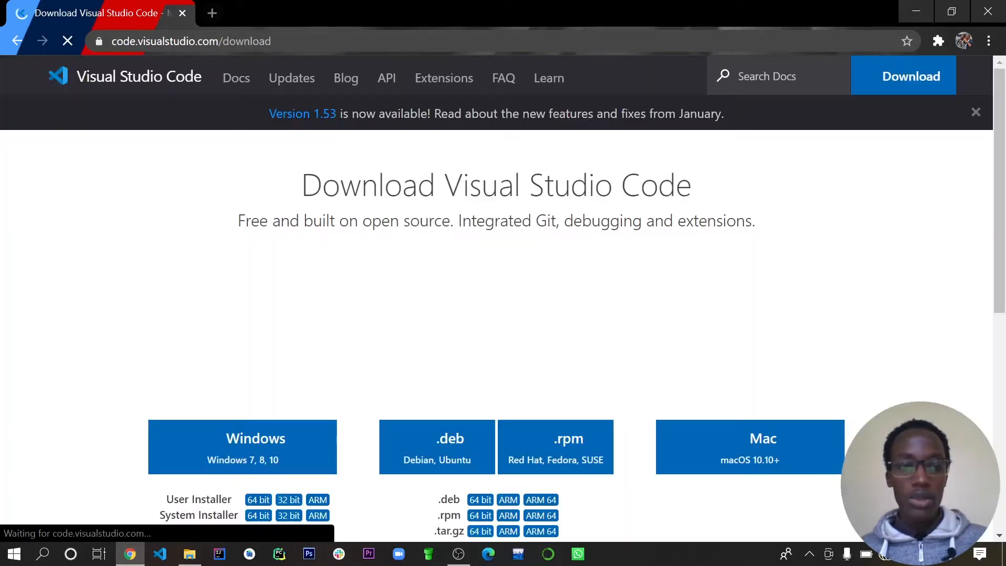
- Review the download options for each operating system and request the Windows installer of Visual Studio Code
scroll(458, 283, down, 5)
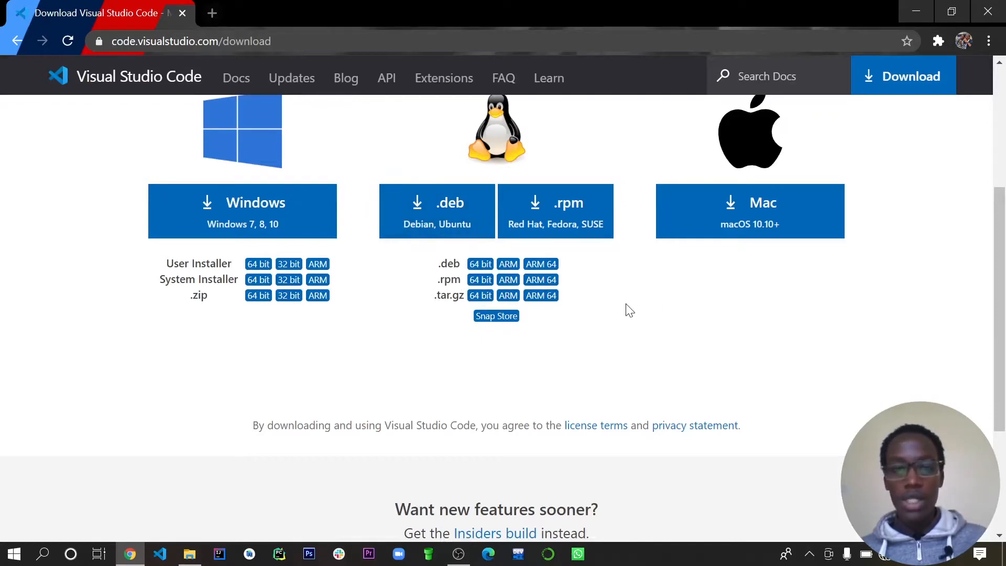
scroll(629, 299, up, 5)
scroll(640, 281, down, 6)
scroll(361, 301, up, 5)
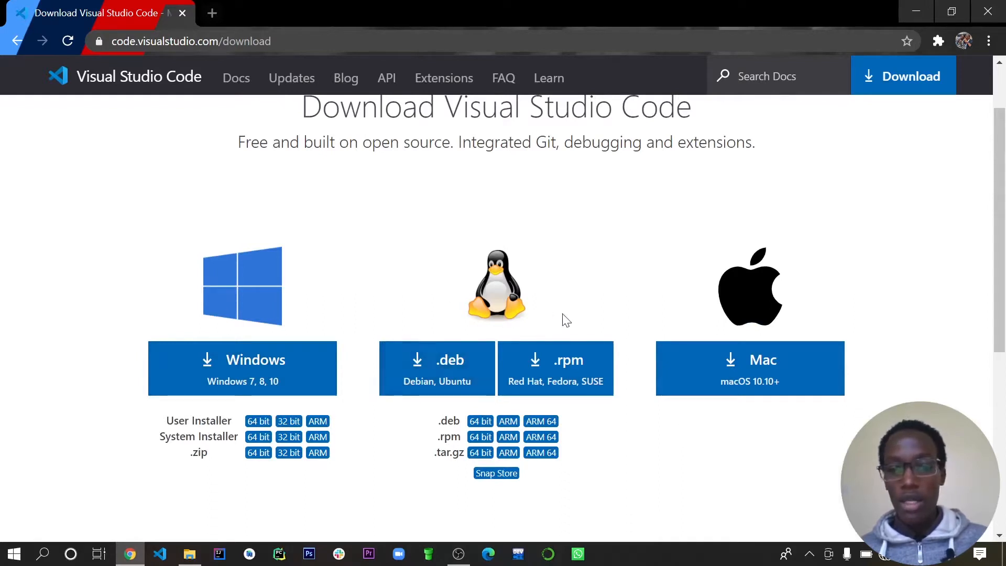
scroll(603, 446, down, 1)
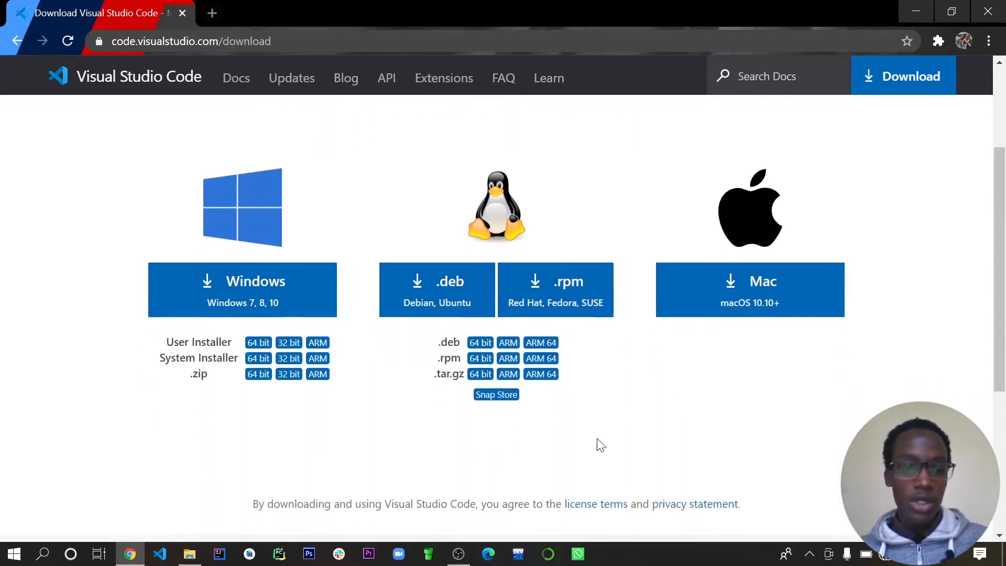
scroll(272, 435, down, 1)
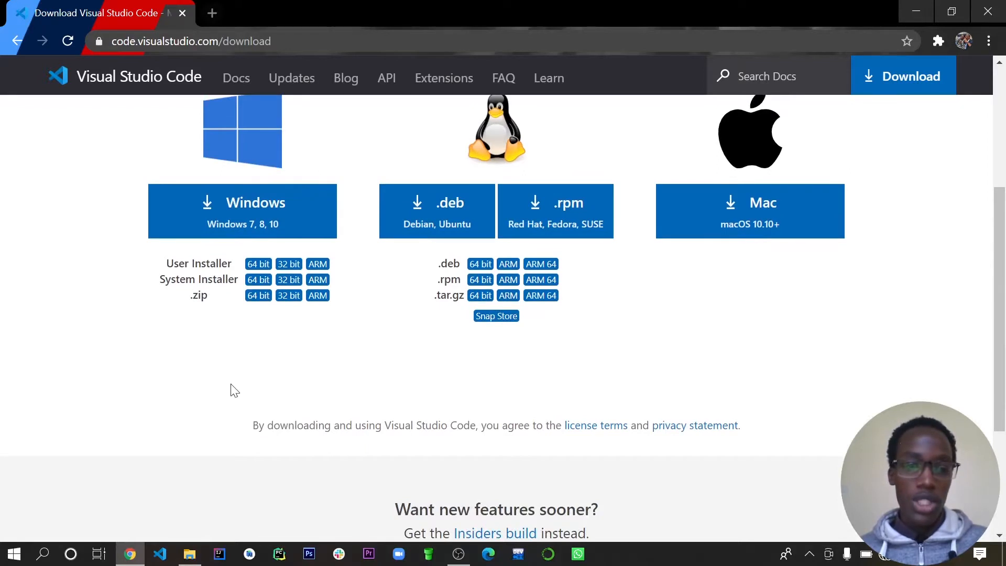
click(255, 214)
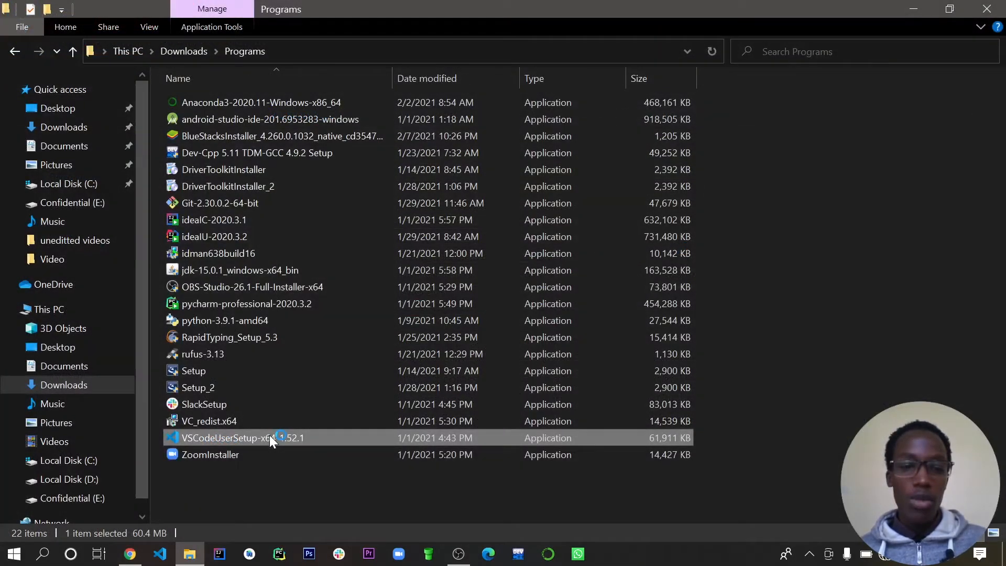
- Walk through the VSCodeUserSetup-x64-1.52.1 installer, accepting the agreement and keeping only Add to PATH, and exit setup before installing
double_click(269, 436)
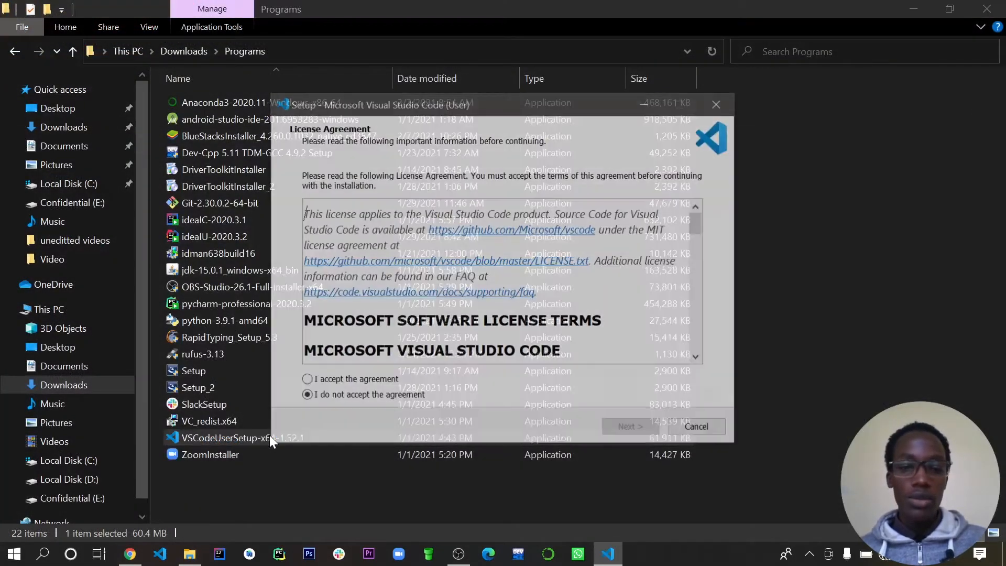
click(306, 381)
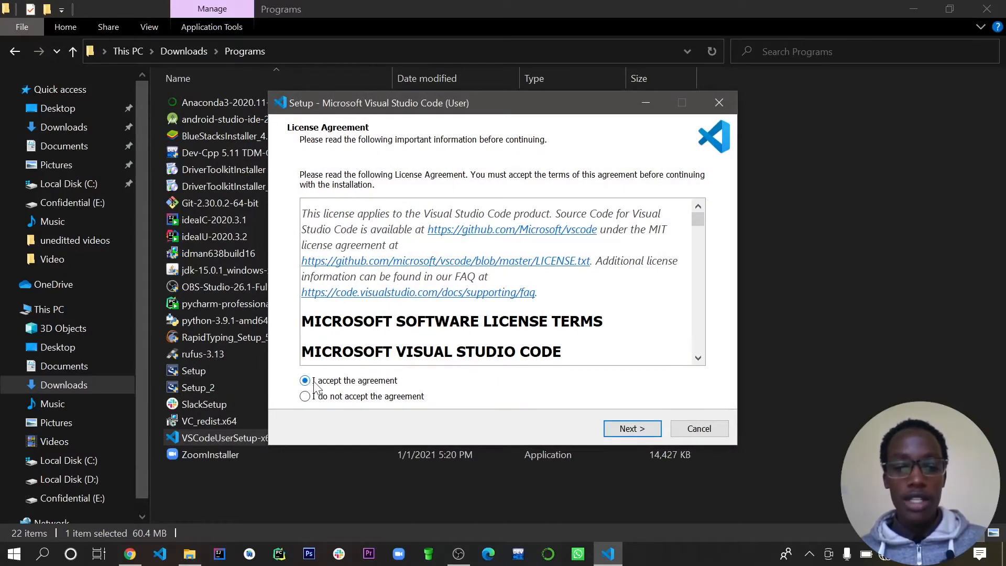
click(612, 429)
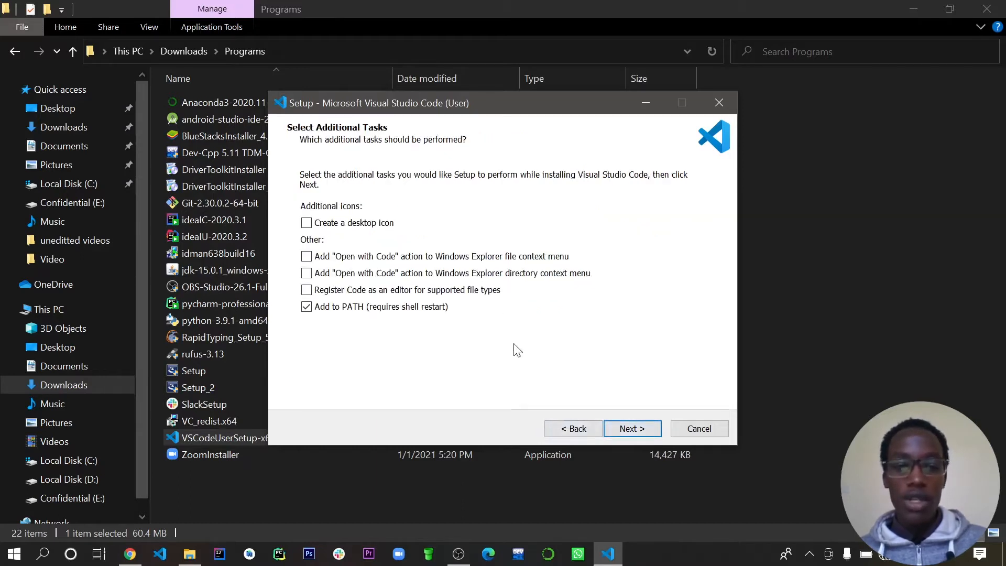
click(631, 433)
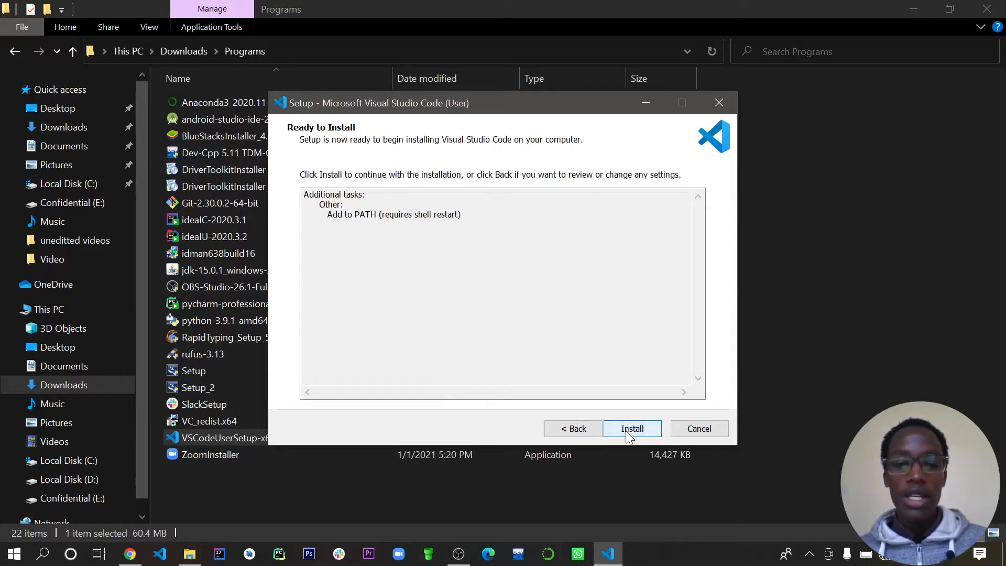
click(702, 428)
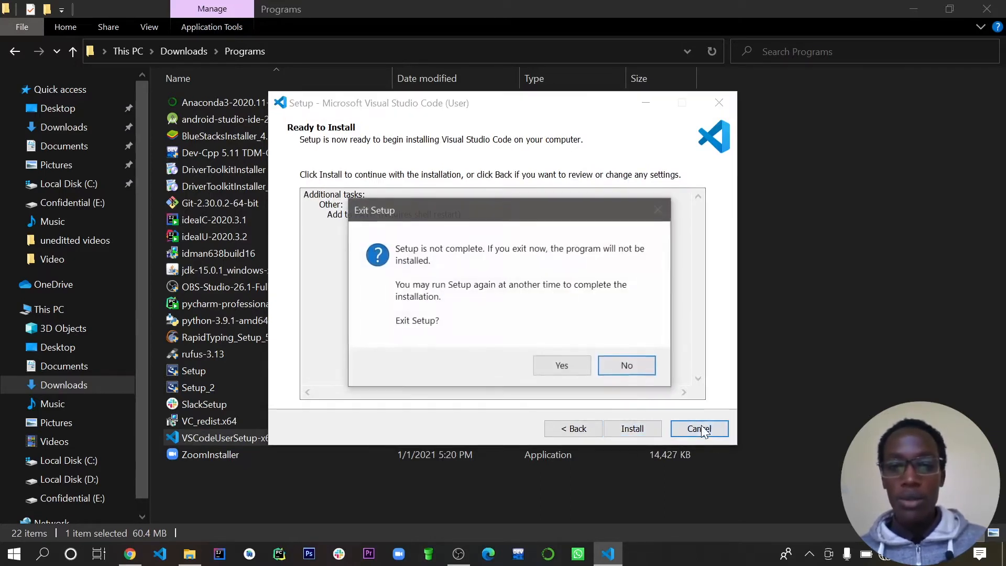
click(562, 368)
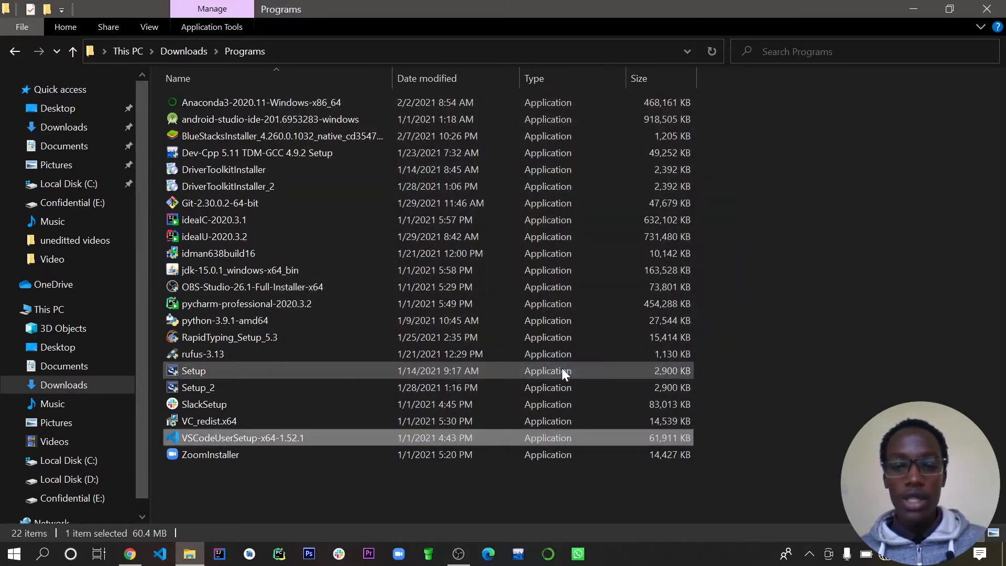
- Switch to Visual Studio Code, close the Welcome page and search the extension marketplace for python
click(161, 545)
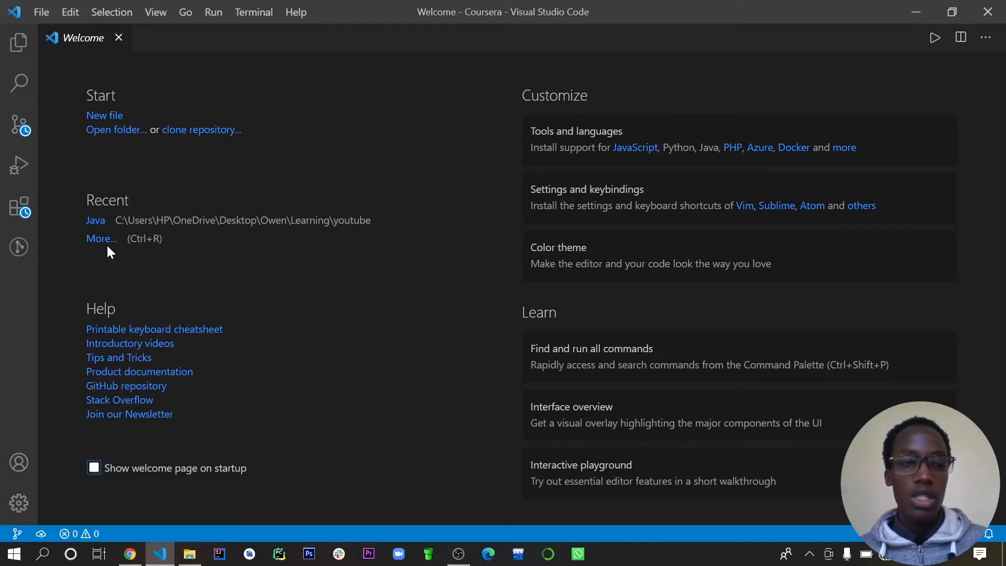
click(119, 37)
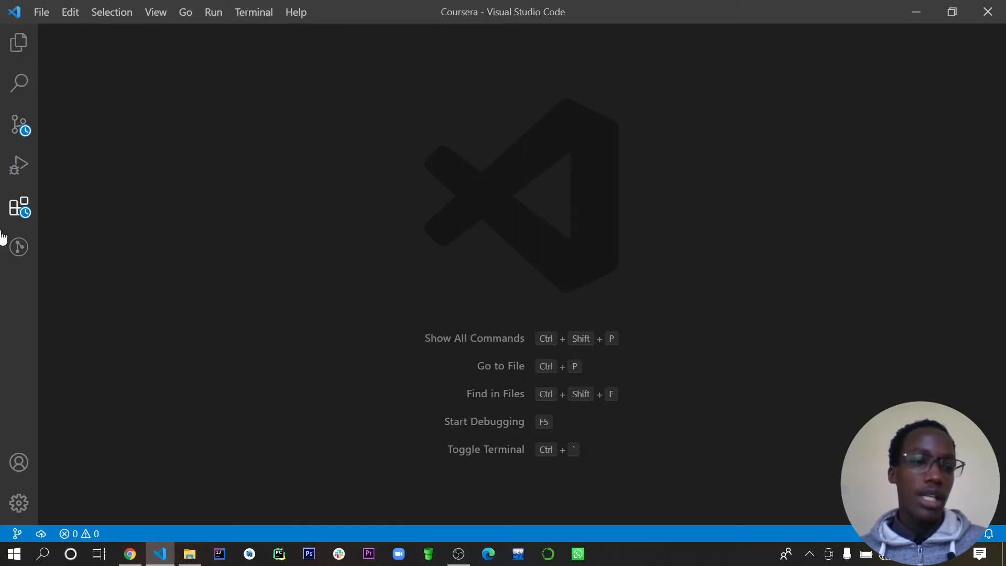
click(20, 213)
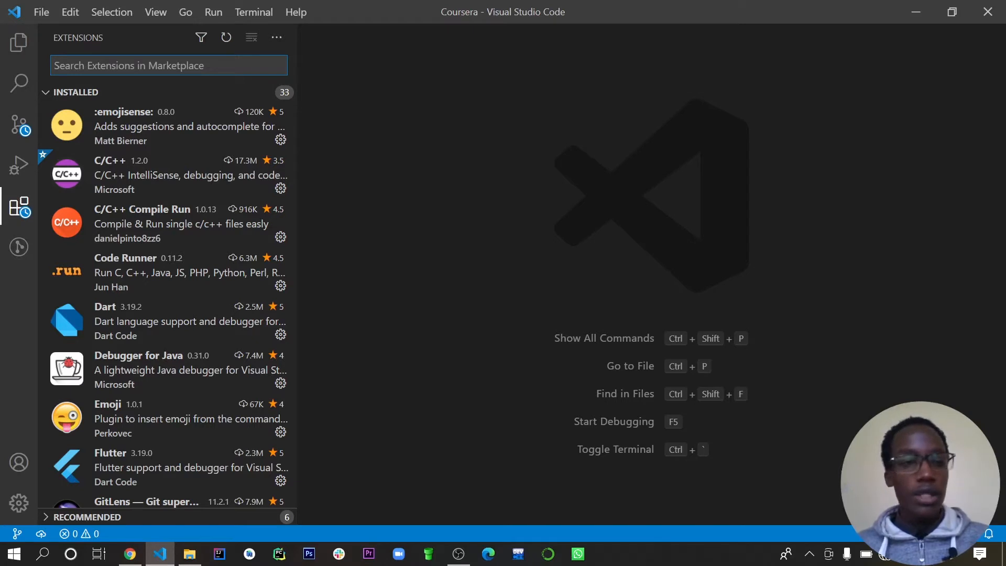
text(on)
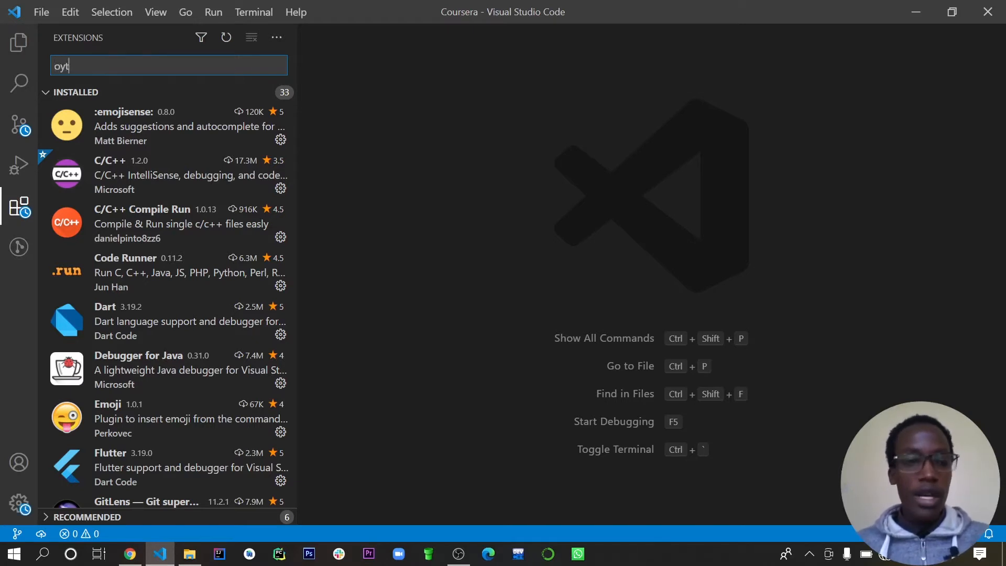
key(Home)
text(p)
key(Delete)
text(y)
key(Delete)
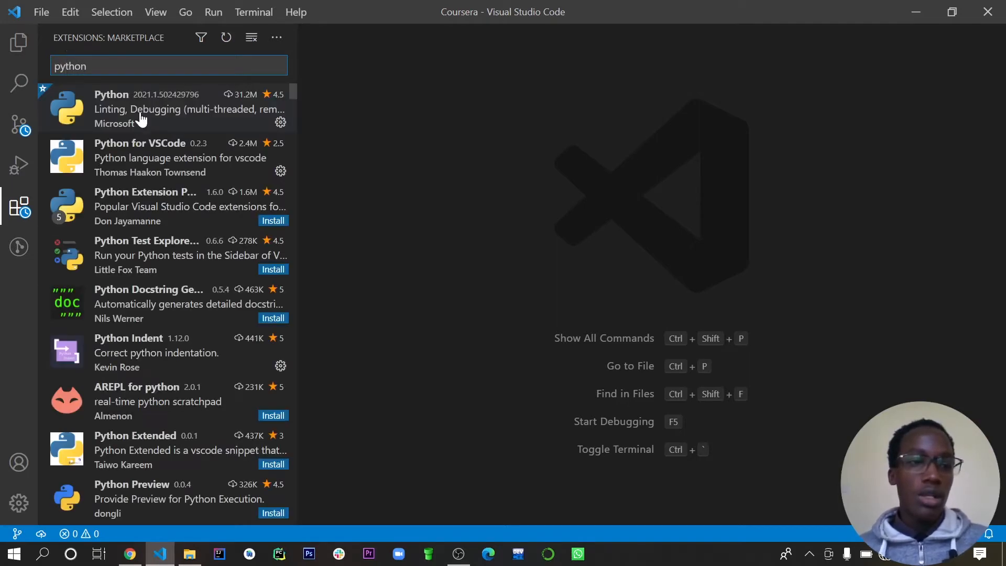
- Open Microsoft's Python extension, uninstall it and install it again
click(143, 107)
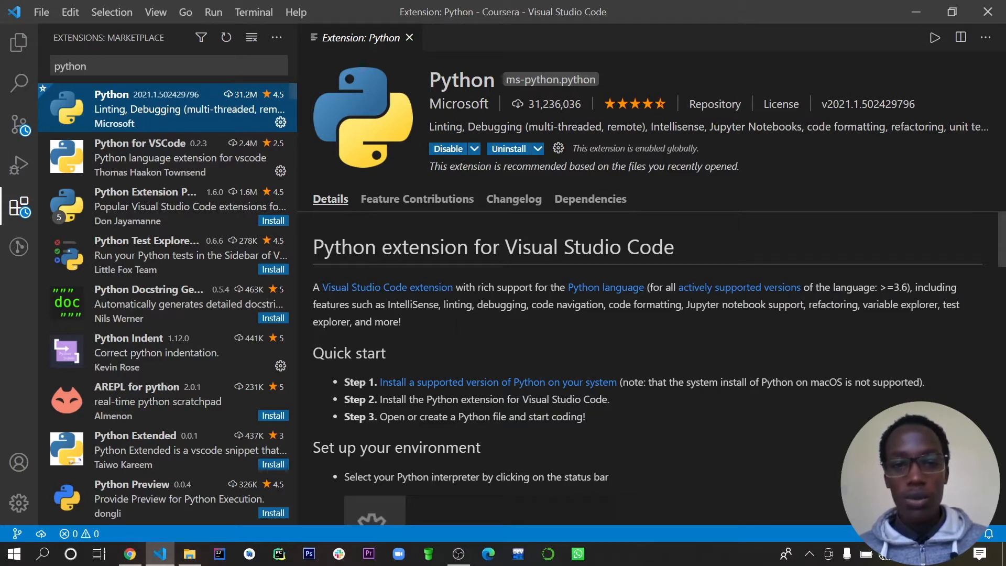
click(510, 149)
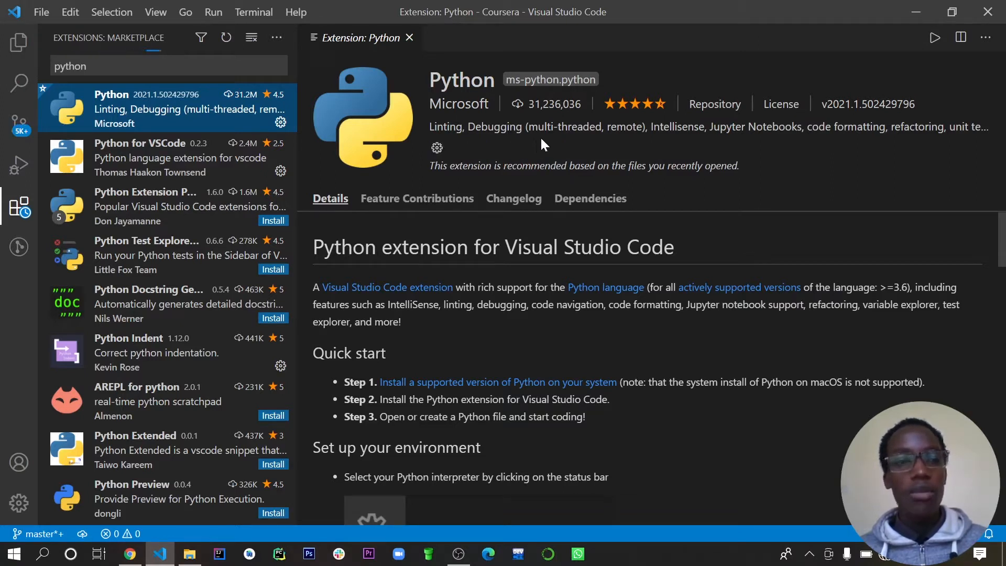
click(508, 149)
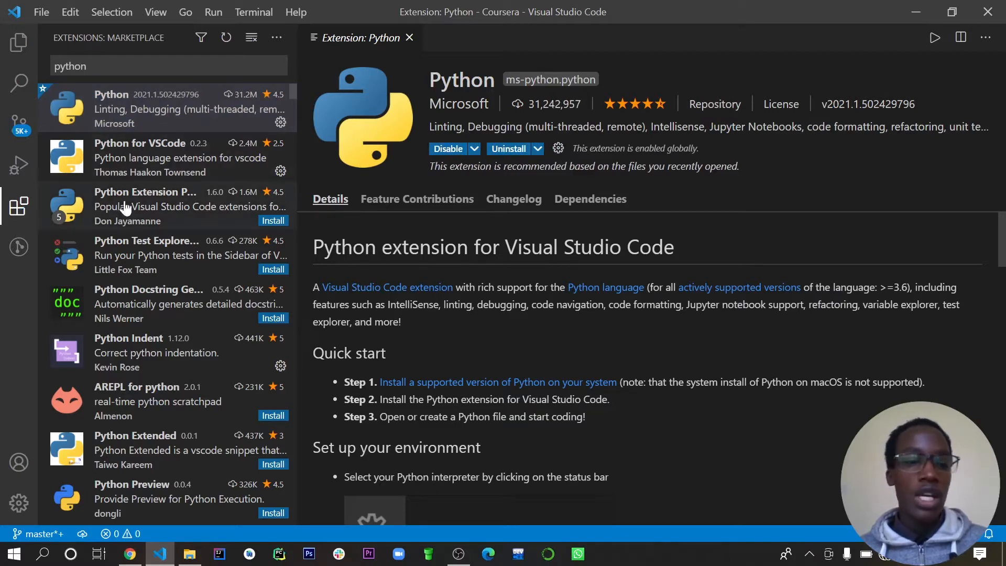
- Search the extension marketplace for code runner, view the Code Runner extension's details and close its page
drag(126, 67, 21, 69)
key(BackSpace)
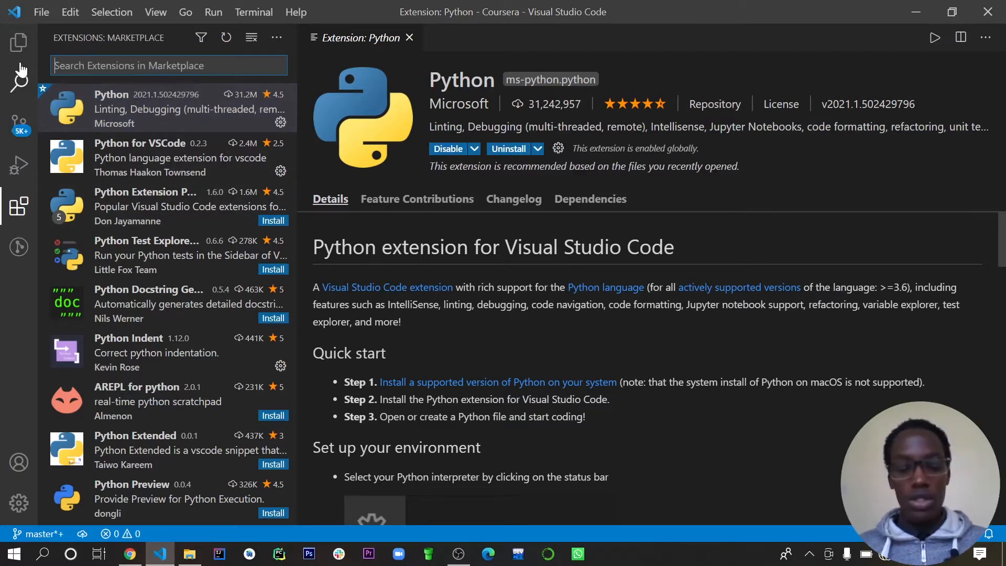
text(code runn)
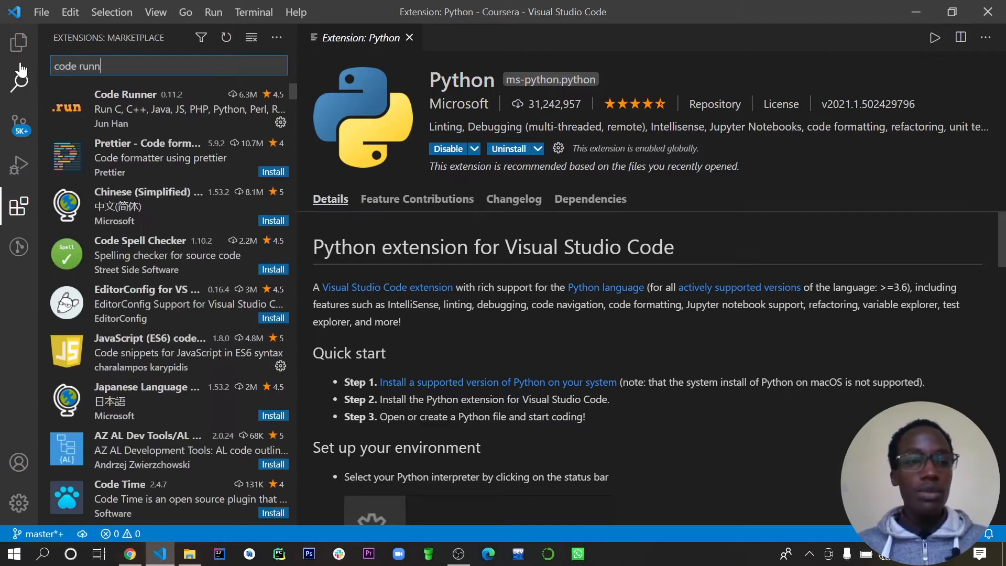
key(BackSpace)
key(BackSpace)
text(er)
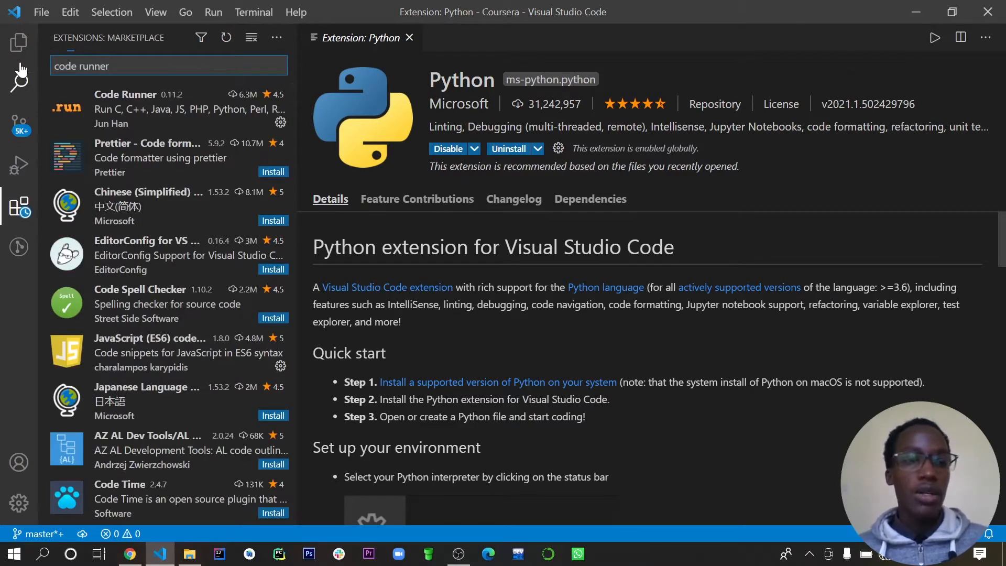
click(157, 112)
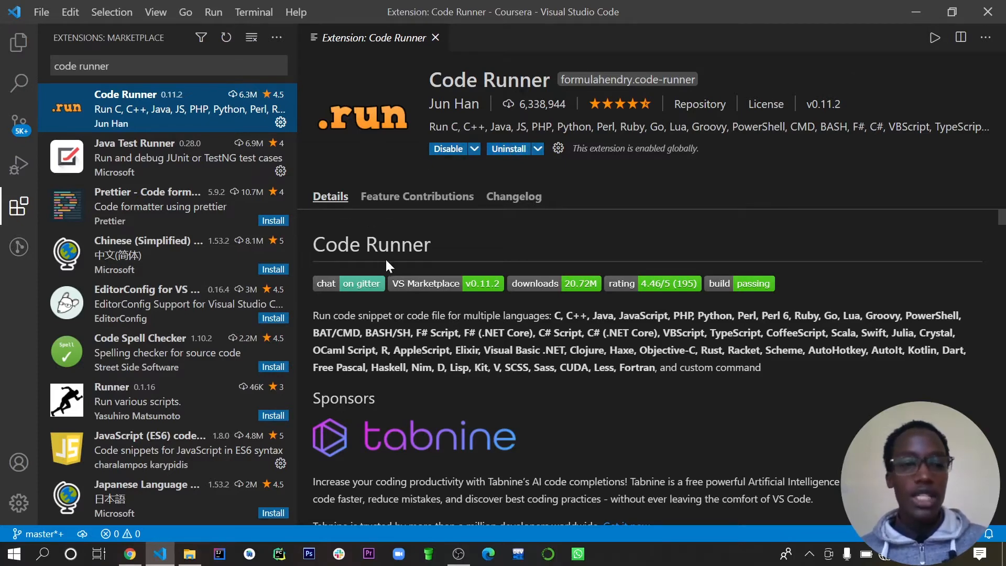
scroll(136, 290, down, 5)
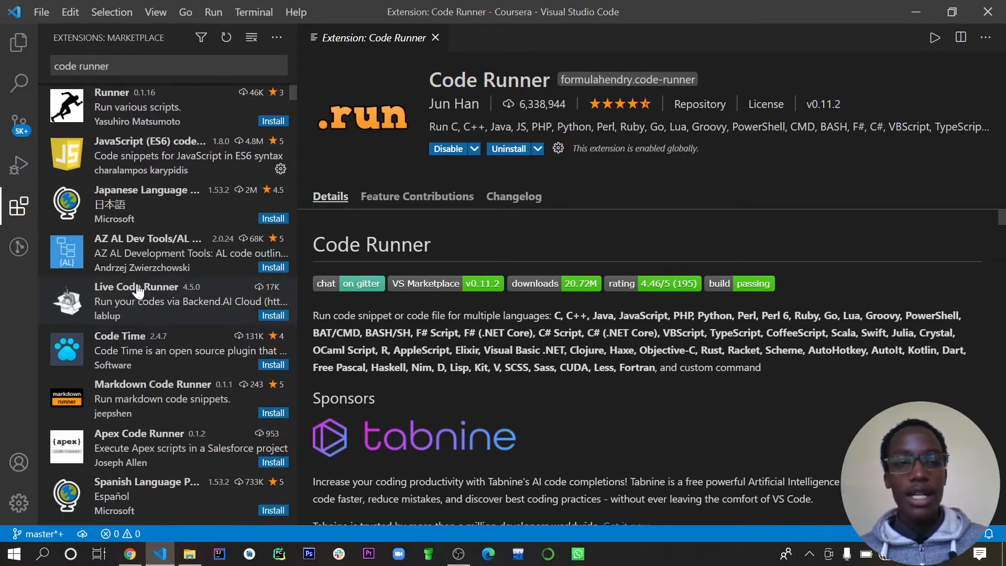
scroll(137, 290, up, 5)
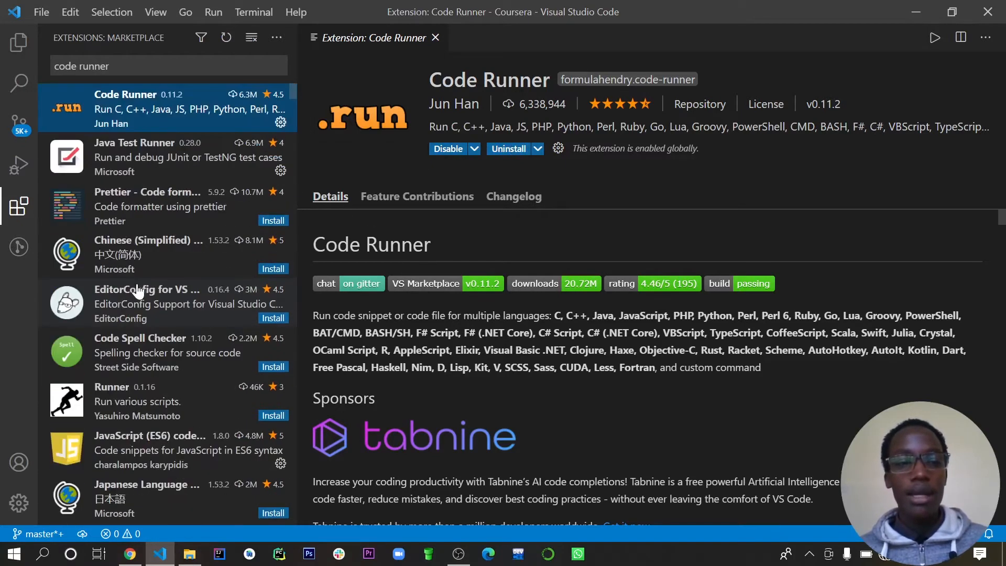
click(436, 37)
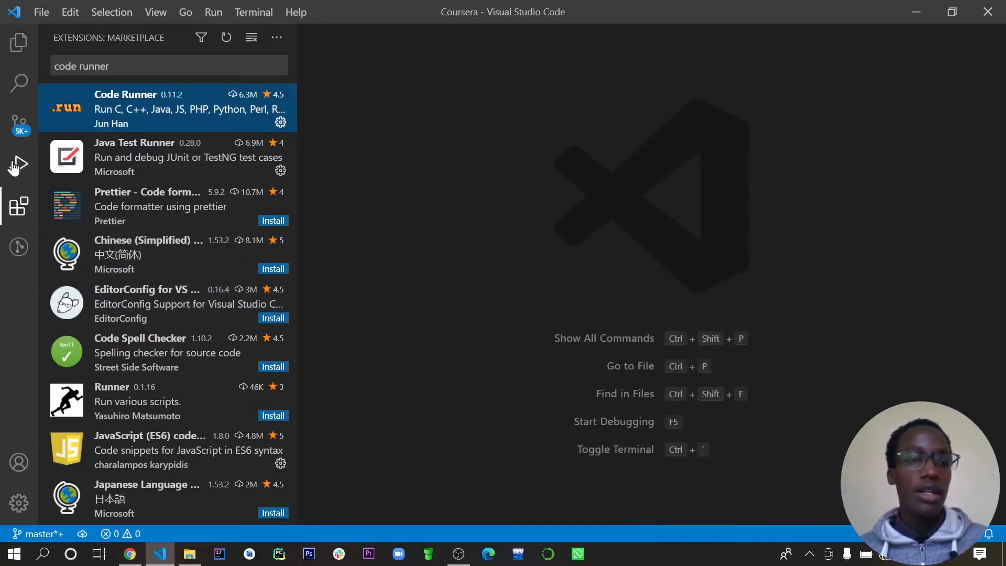
click(20, 209)
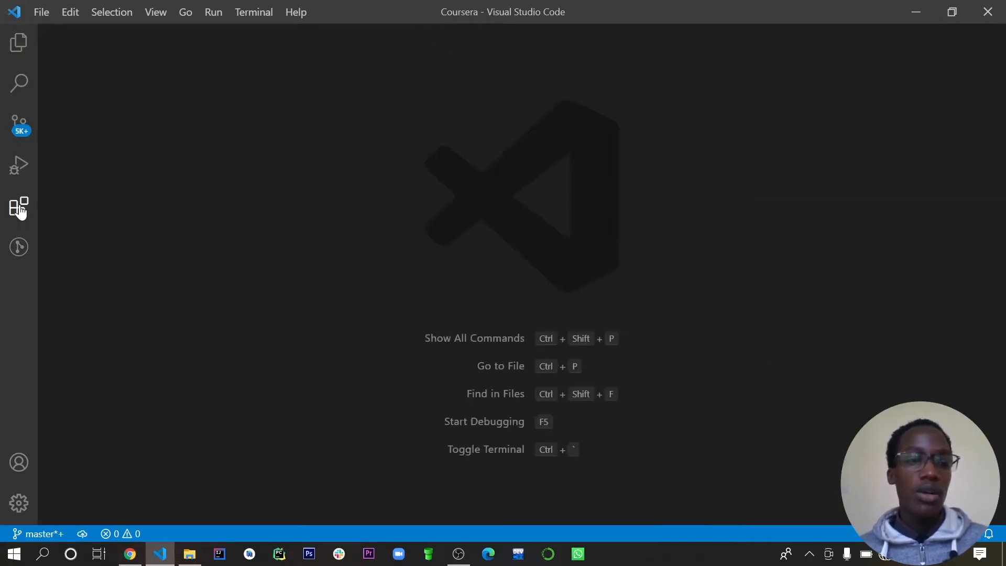
click(20, 209)
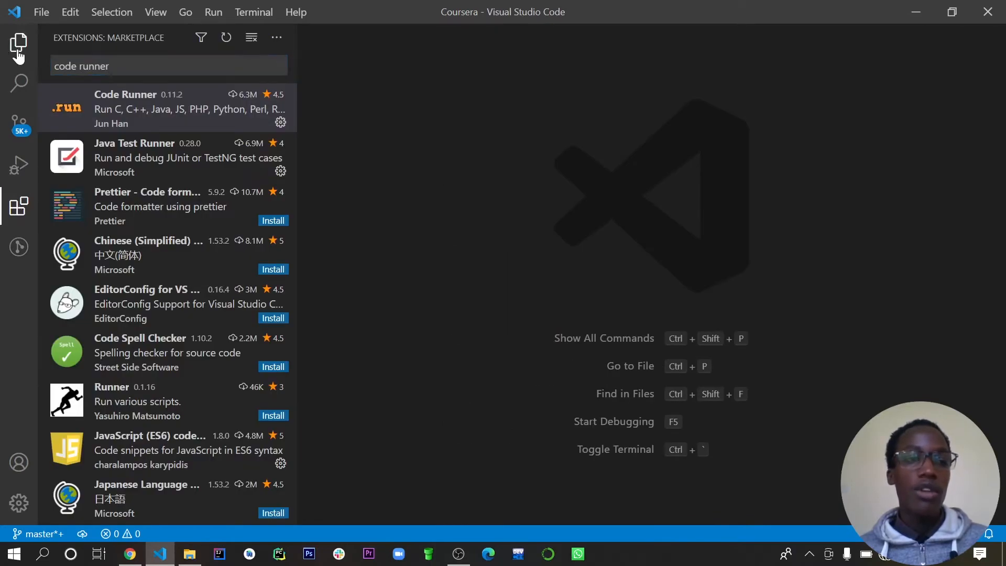
click(18, 52)
click(19, 56)
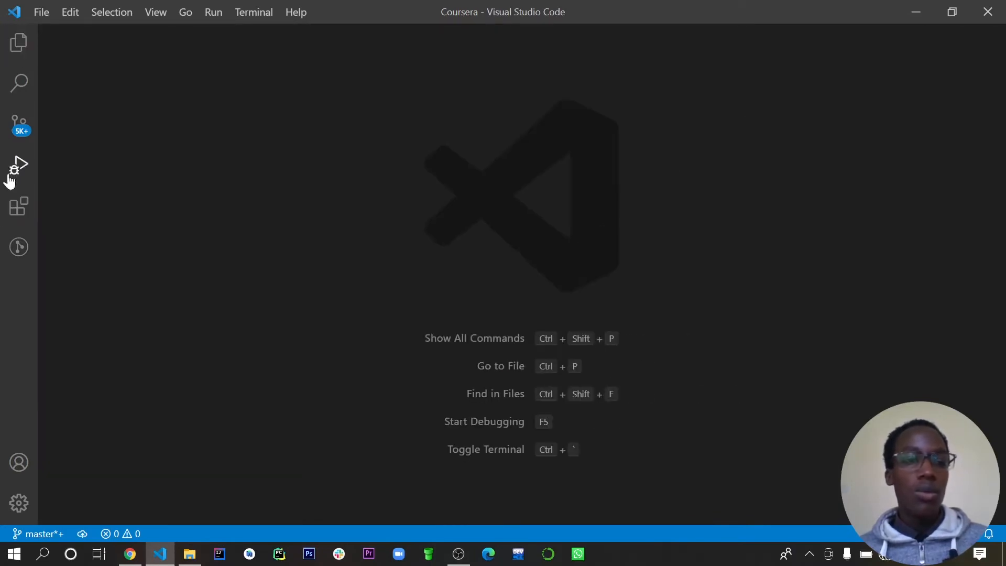
click(18, 210)
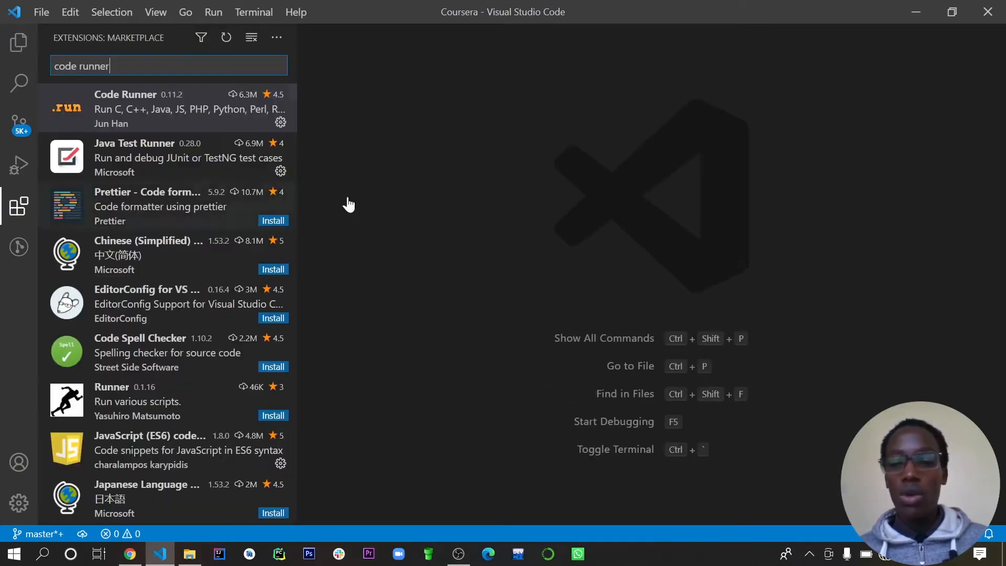
- Create a new untitled file in the editor
click(41, 11)
click(47, 40)
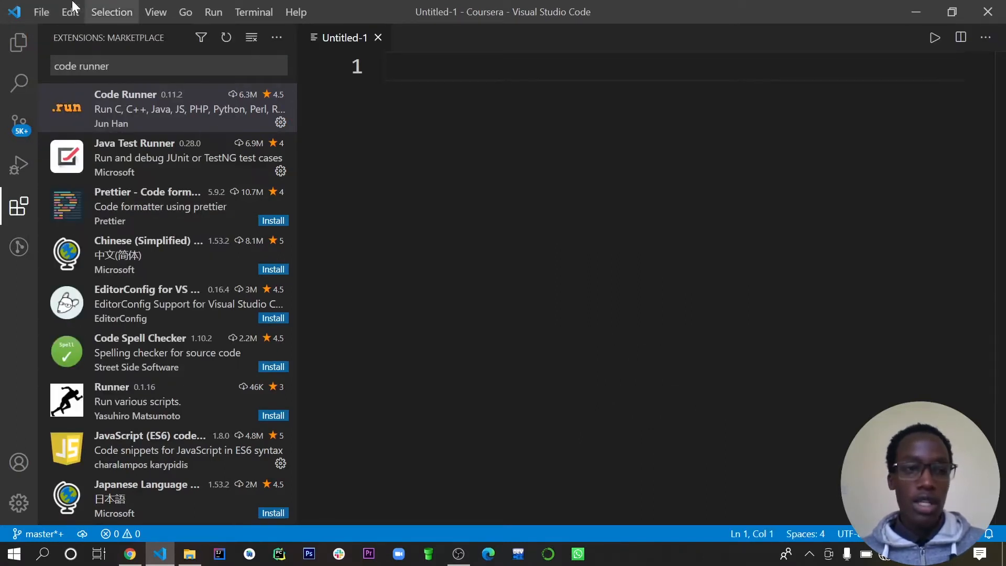
- Save the untitled file to the Desktop as testPython with the file type Python
click(46, 13)
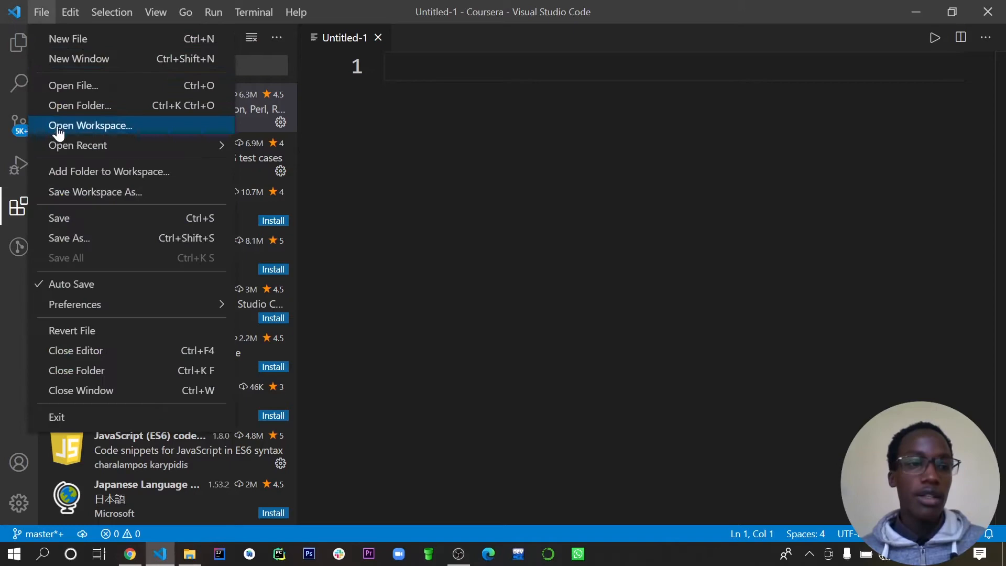
click(90, 239)
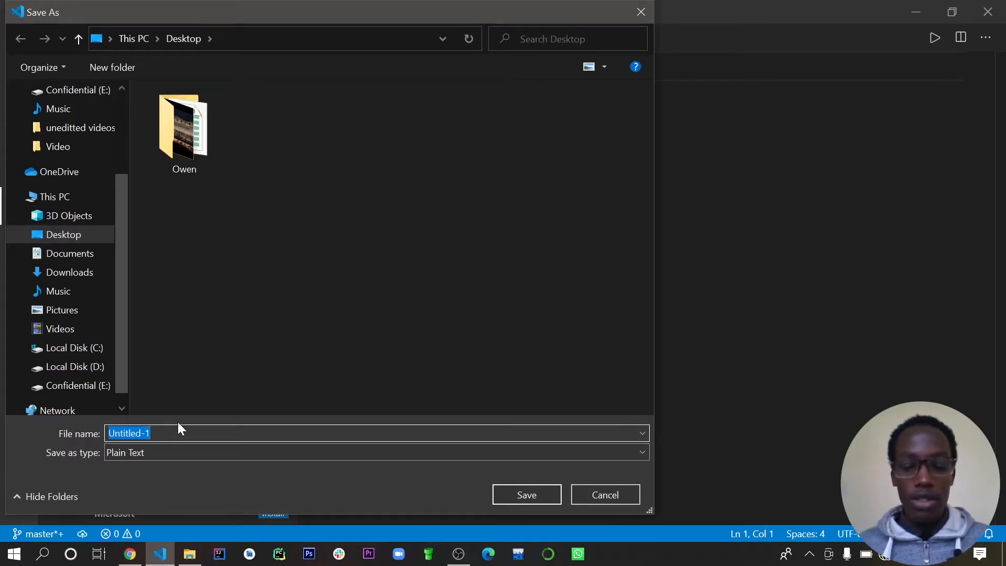
text(test)
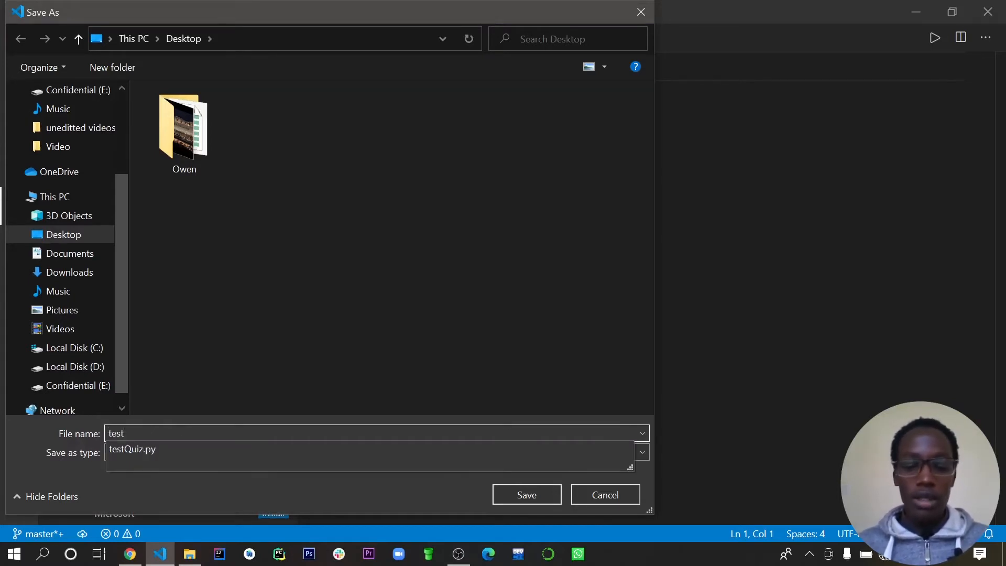
text(Python.py)
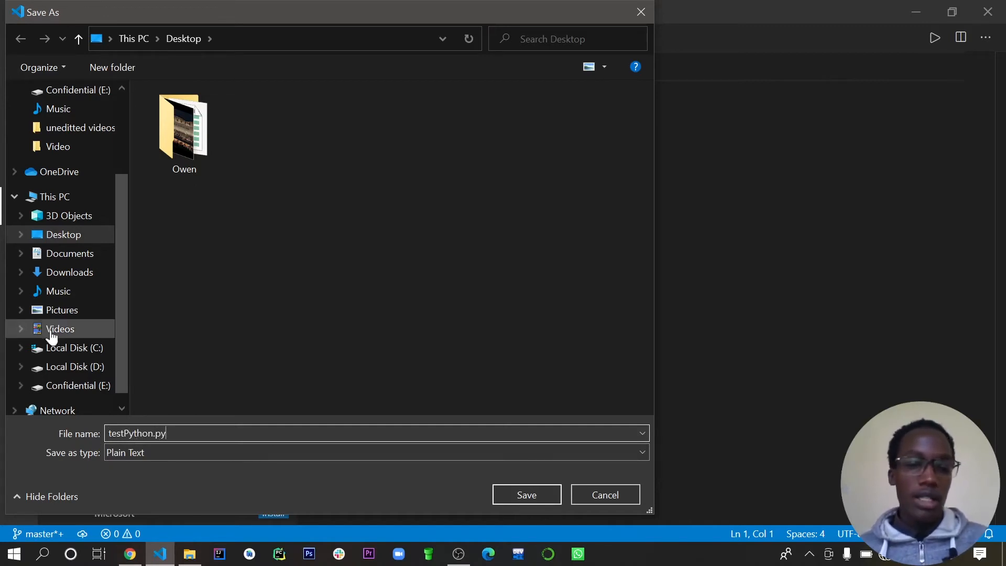
click(227, 454)
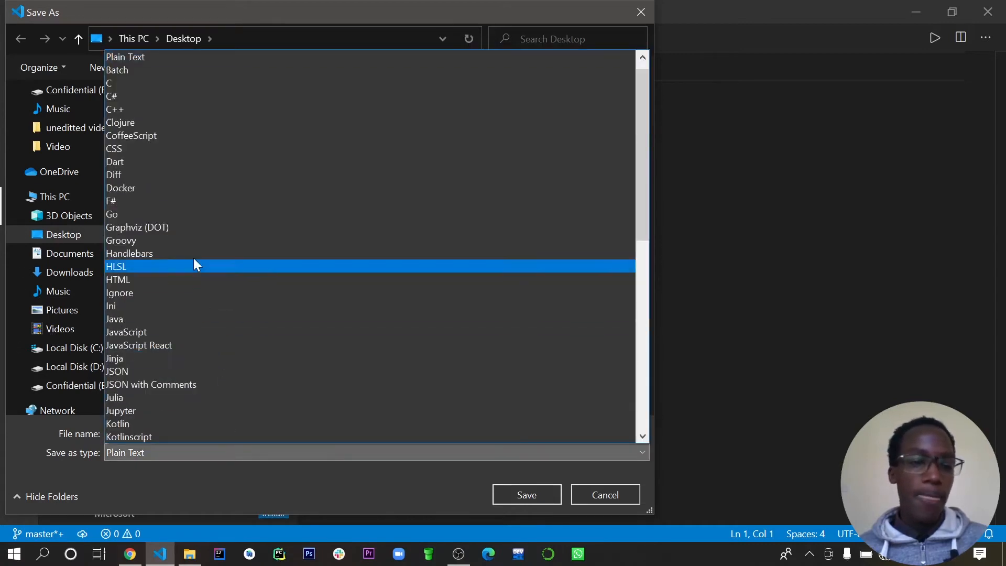
scroll(191, 313, down, 5)
scroll(188, 356, down, 2)
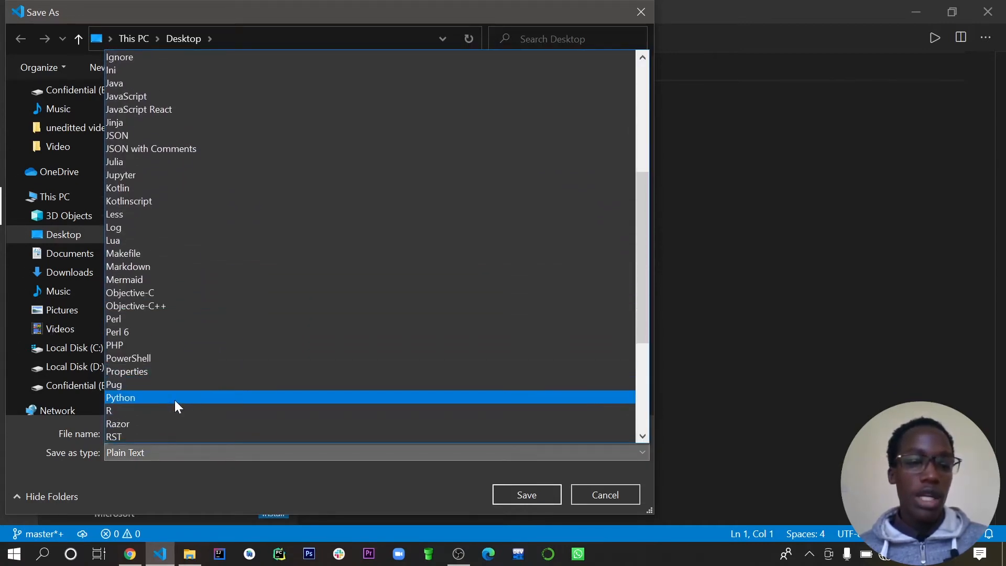
click(175, 400)
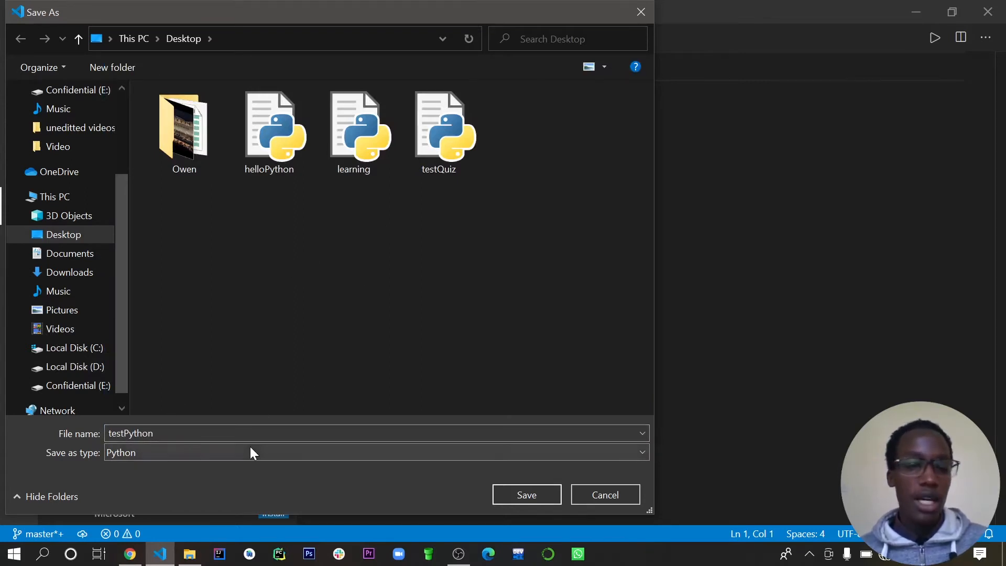
click(539, 493)
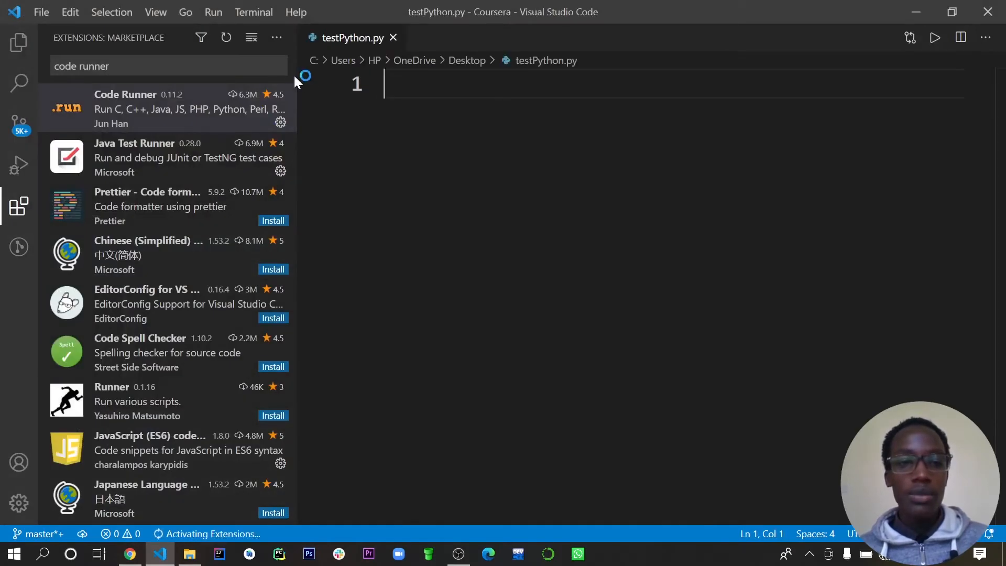
- Narrow the extensions side bar and write print("Hello worl") on line 1 of testPython.py
drag(297, 73, 190, 78)
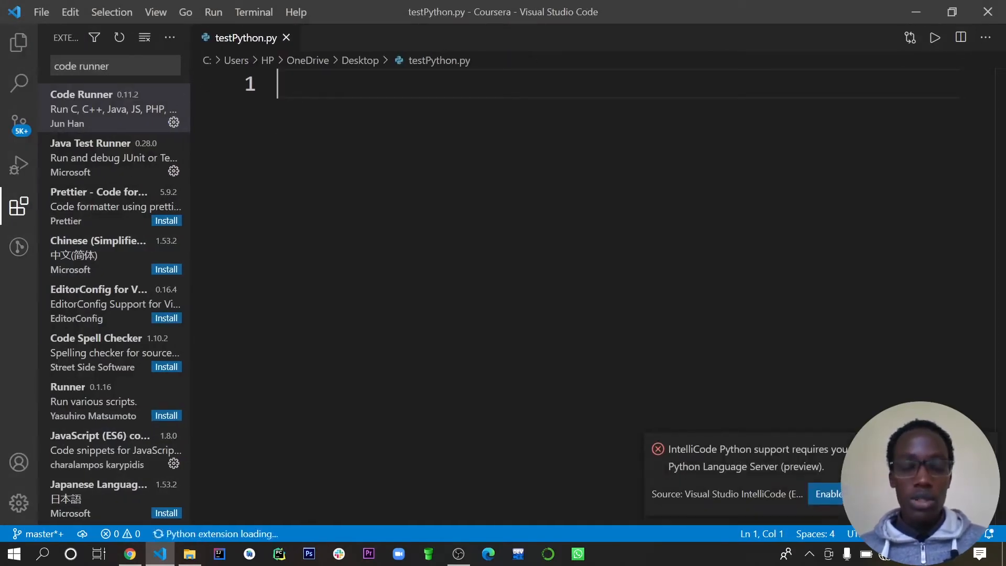
text(print()
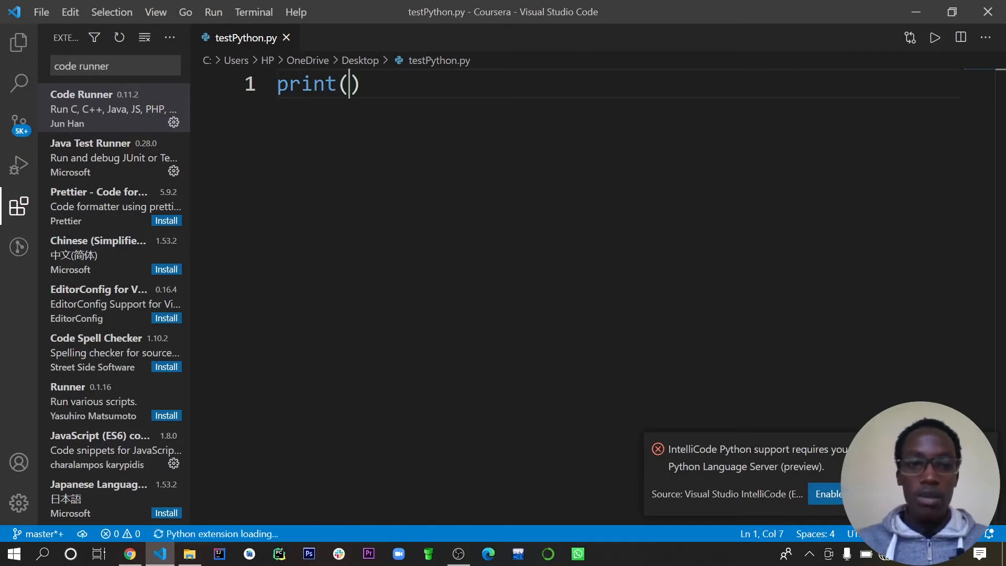
text(H)
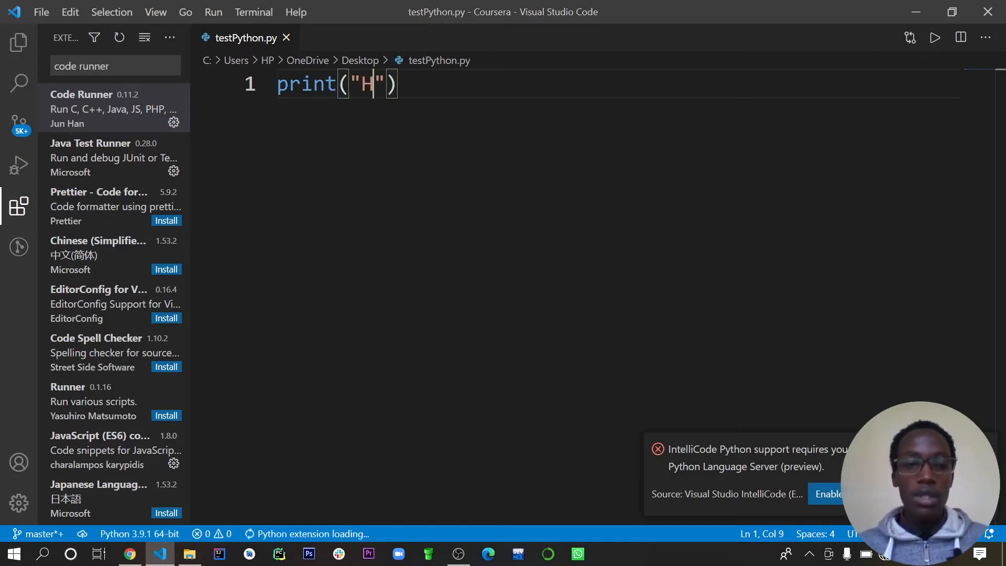
text(eloo)
key(BackSpace)
key(BackSpace)
text(lo worl)
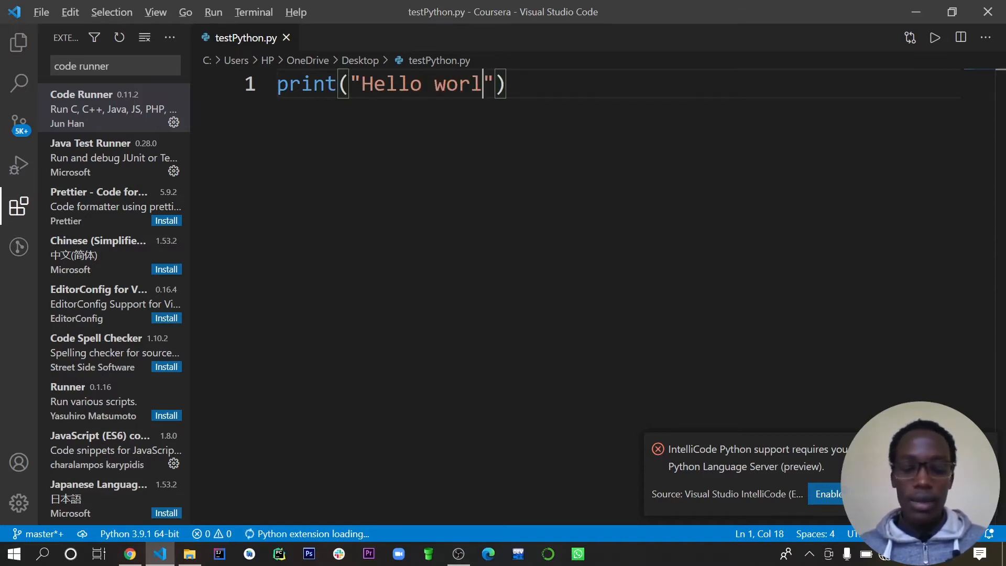
- Run the script with Code Runner, then complete the printed text as "Hello world" and close the output
key(ctrl+alt+n)
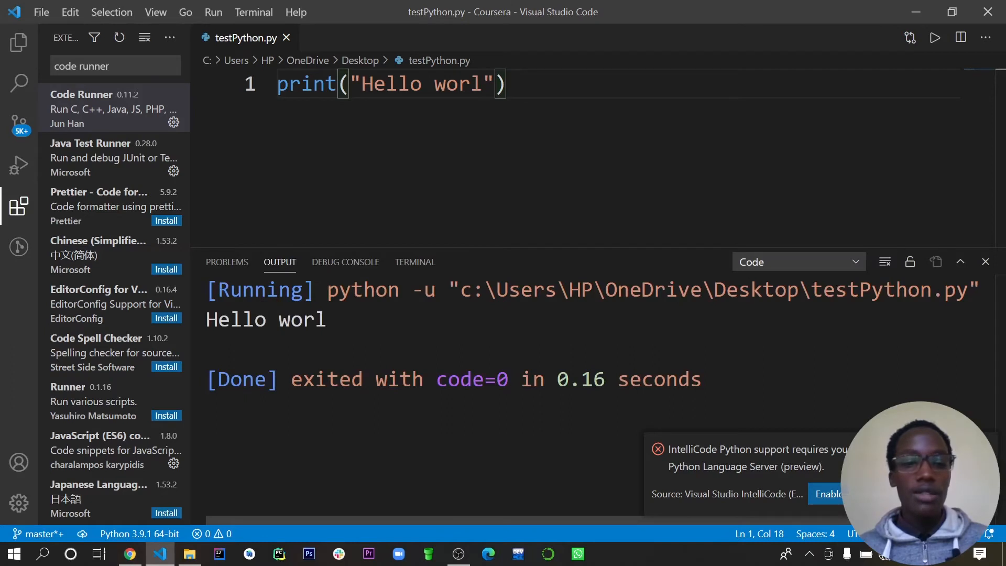
text(d)
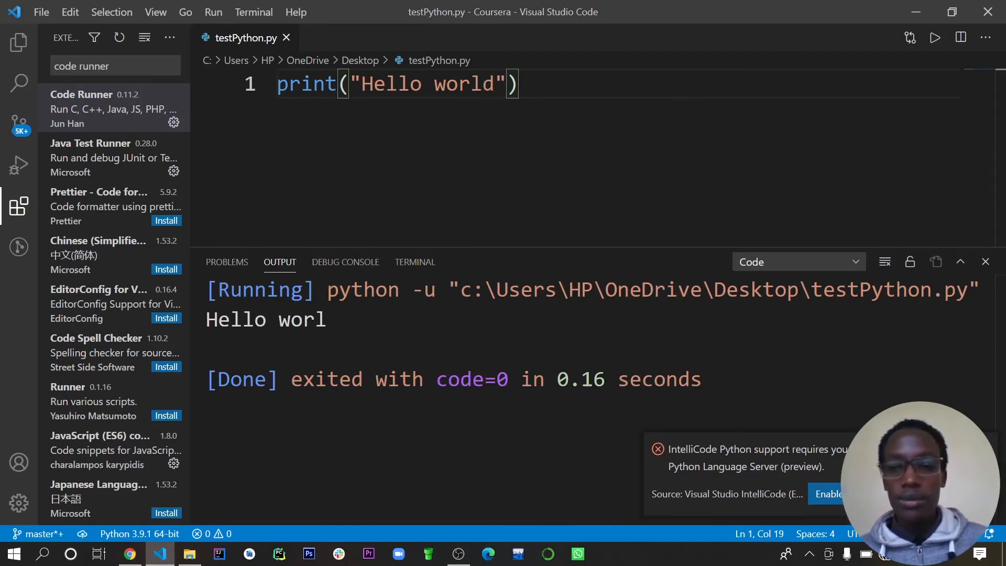
click(986, 262)
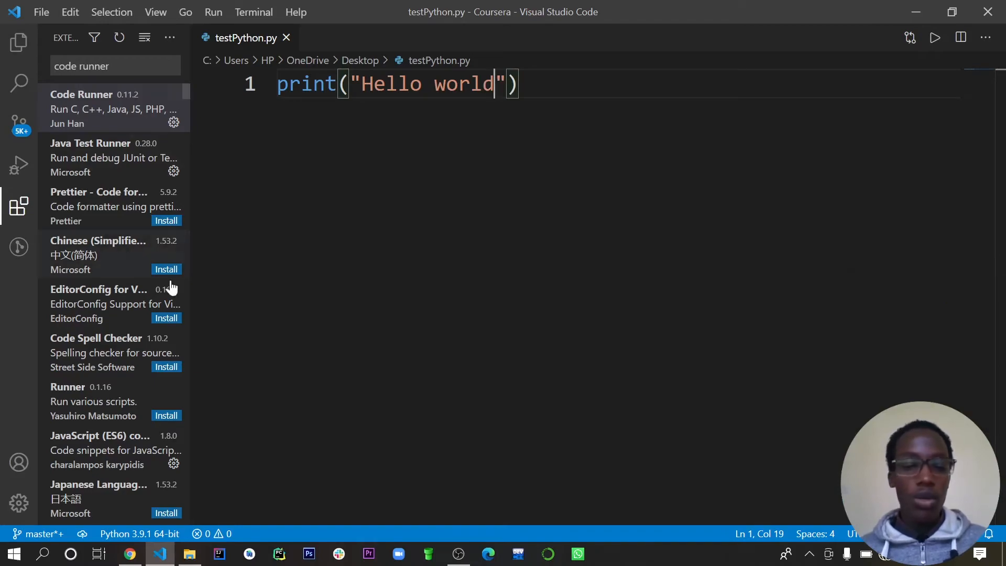
- Switch to Chrome and search in a new tab for python windows 10 download 64 bit
click(129, 554)
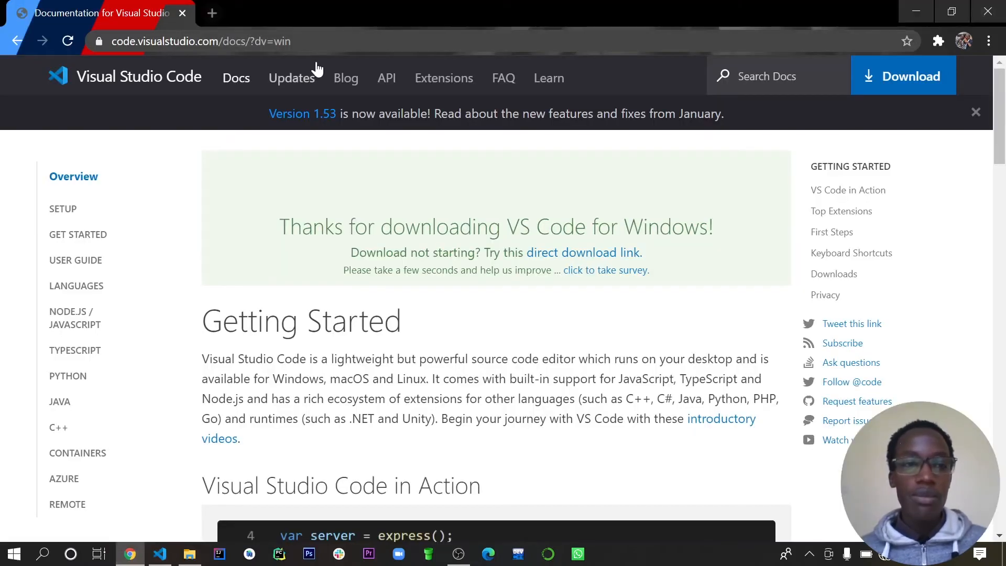
click(215, 14)
text(python )
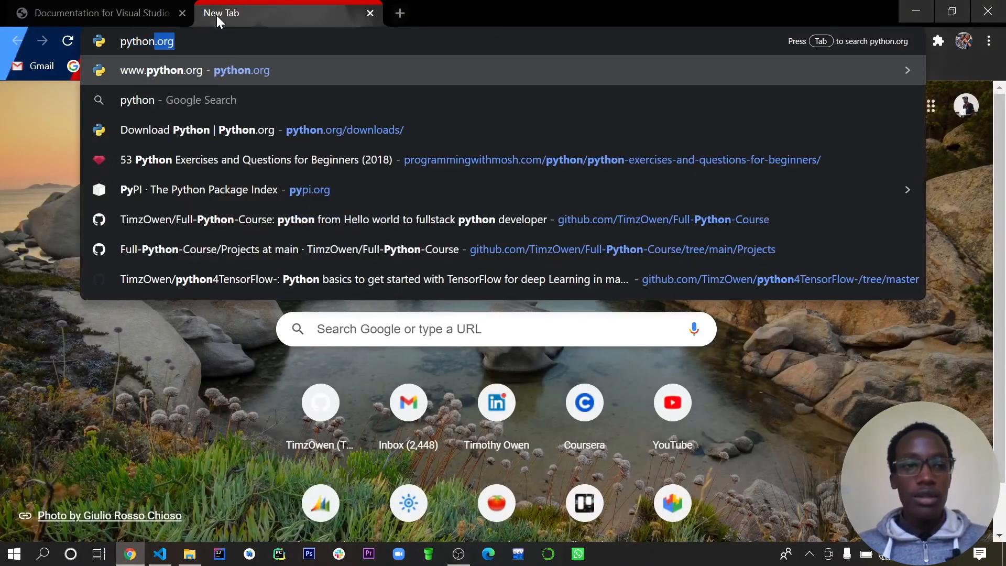
text(windo)
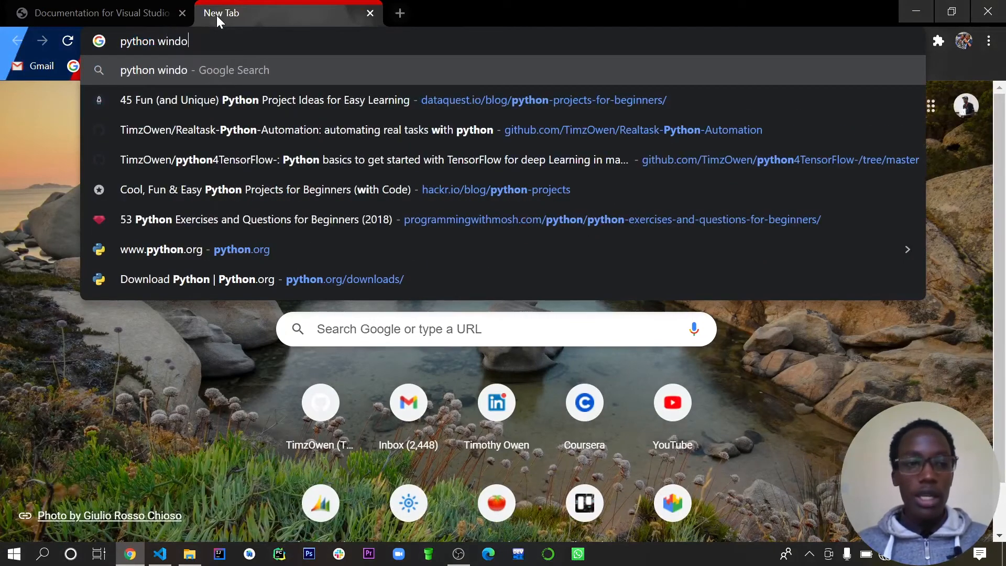
text(ws )
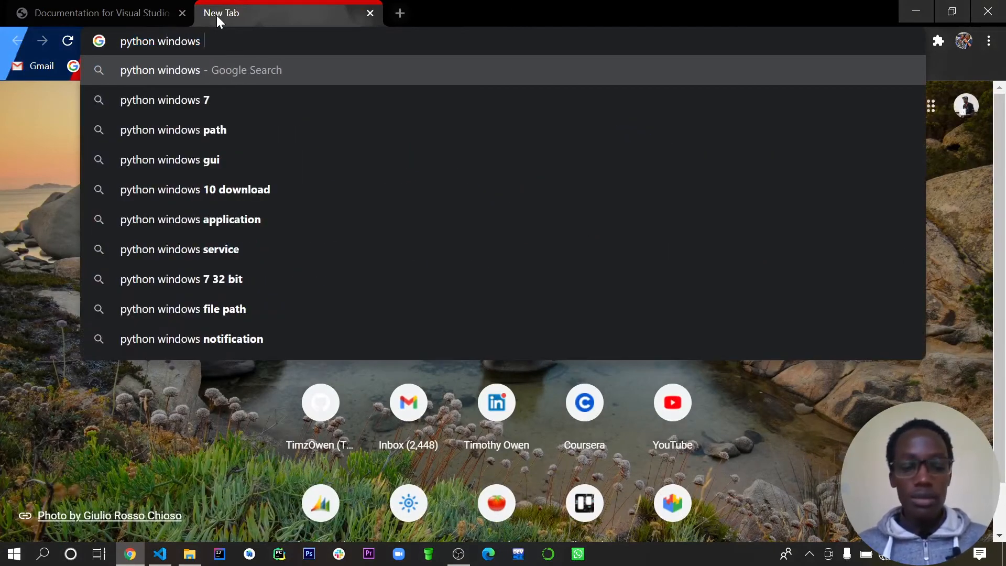
text(10 downo)
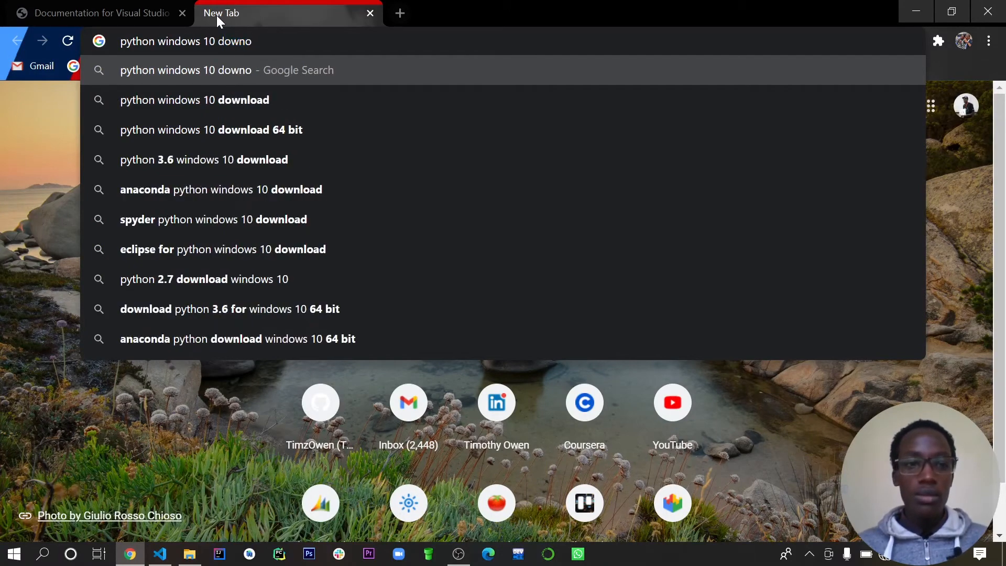
key(Down)
key(Down)
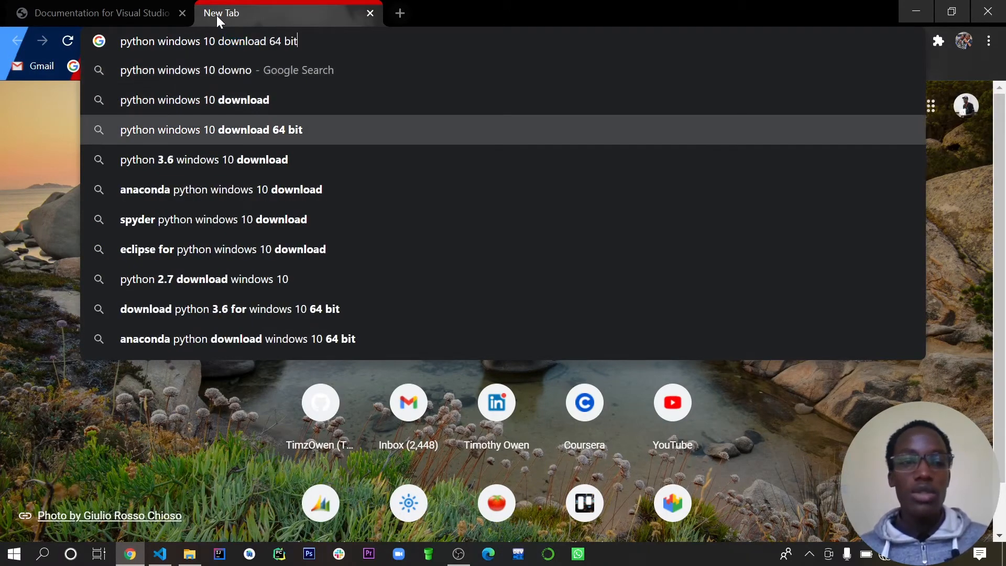
key(Return)
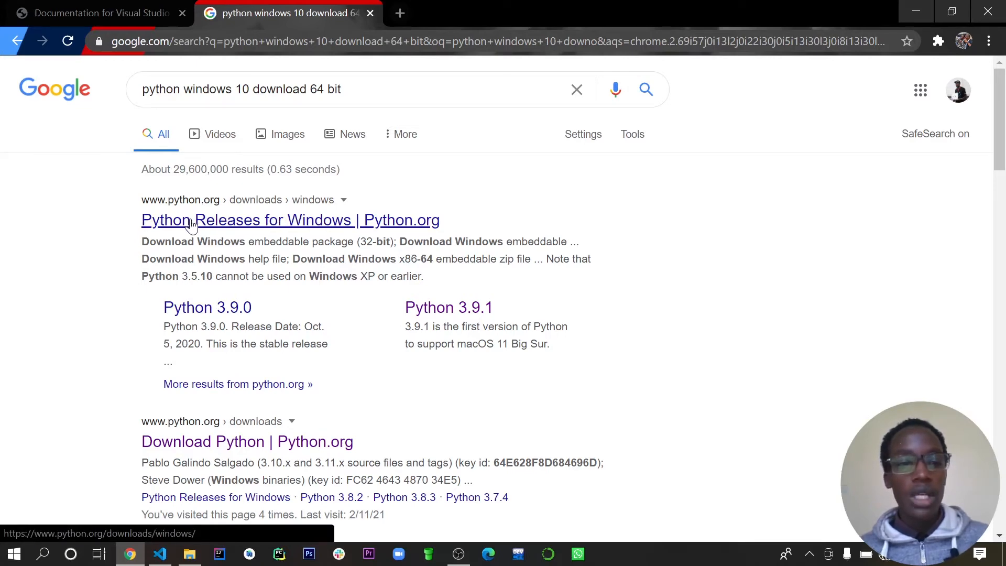
- Open python.org's Python Releases for Windows page from the results and go to the latest Python 3 release, 3.9.1
click(226, 222)
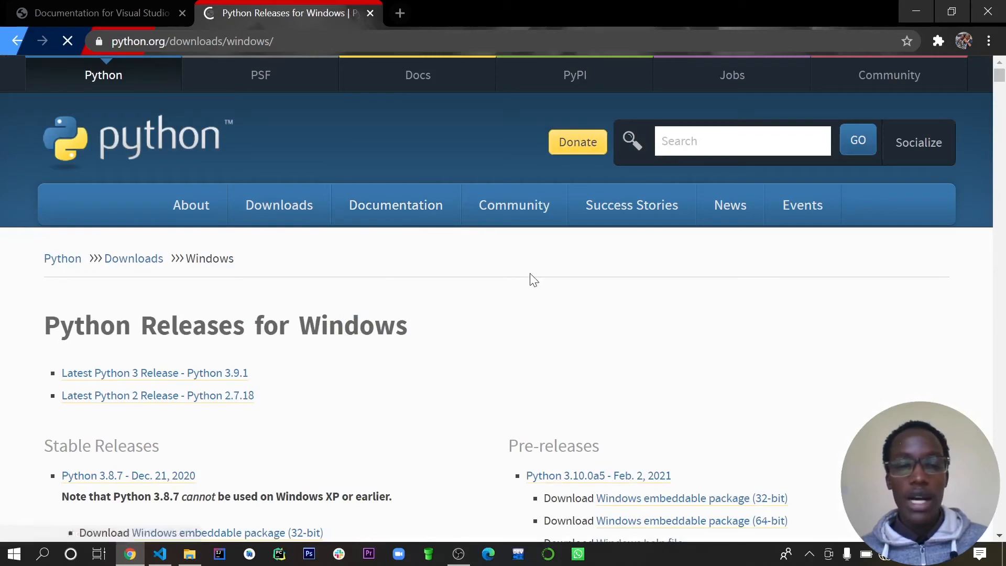
scroll(650, 273, down, 3)
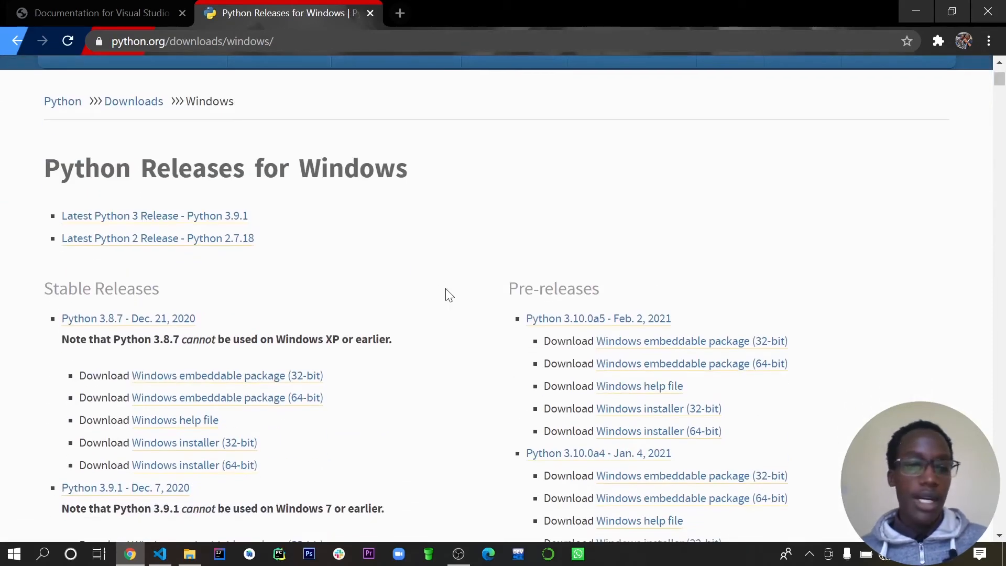
scroll(450, 296, down, 5)
scroll(449, 296, up, 8)
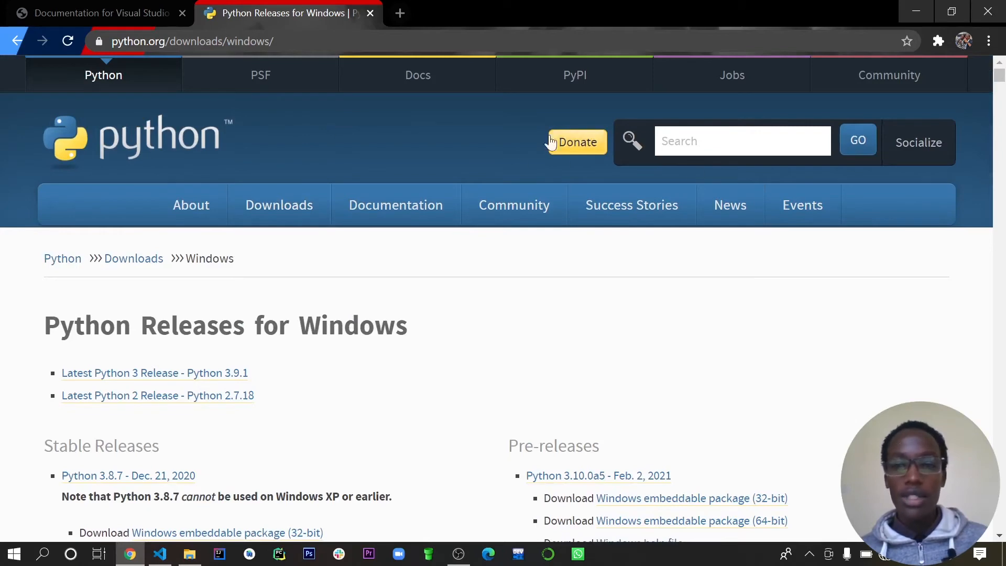
scroll(692, 318, down, 4)
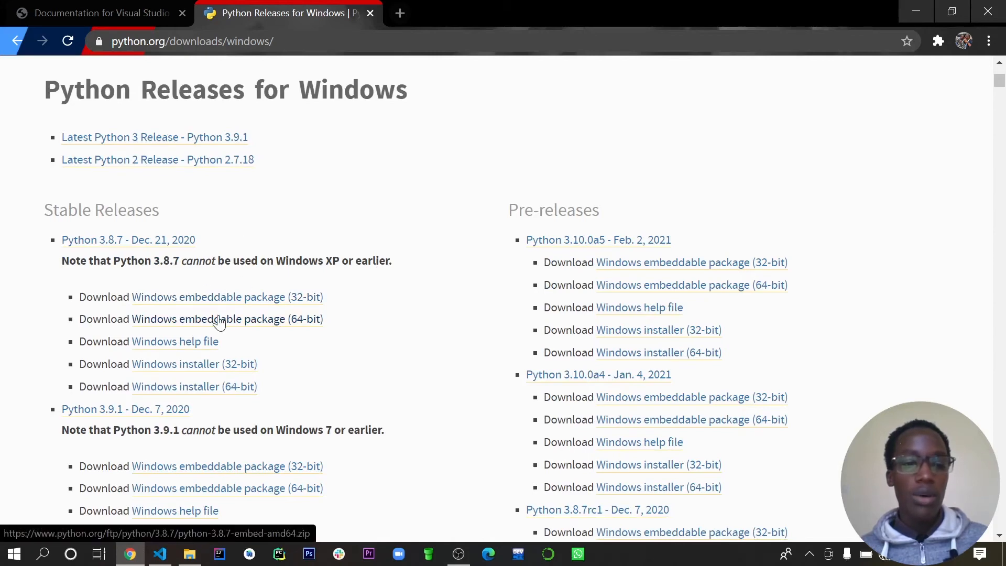
scroll(142, 197, up, 3)
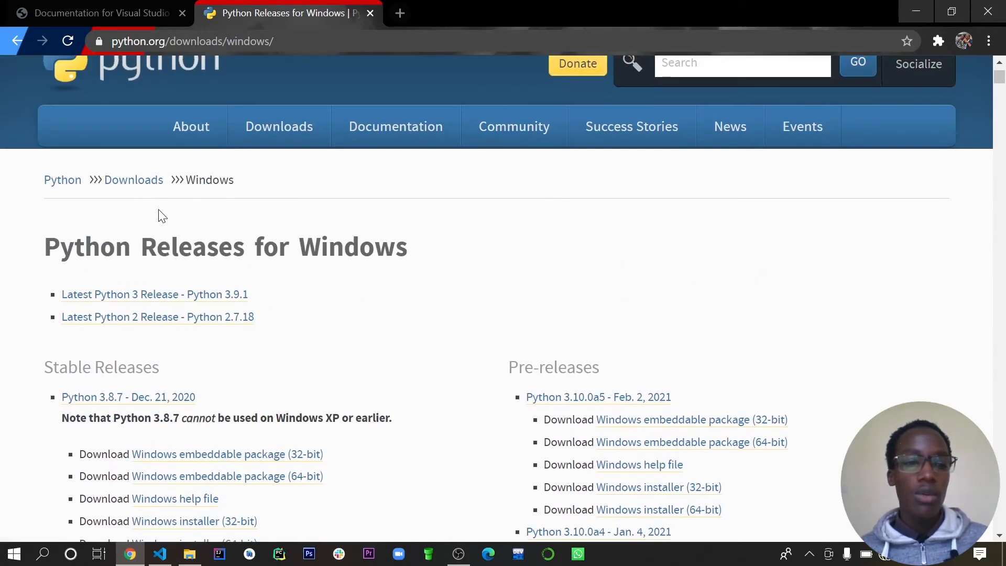
click(185, 297)
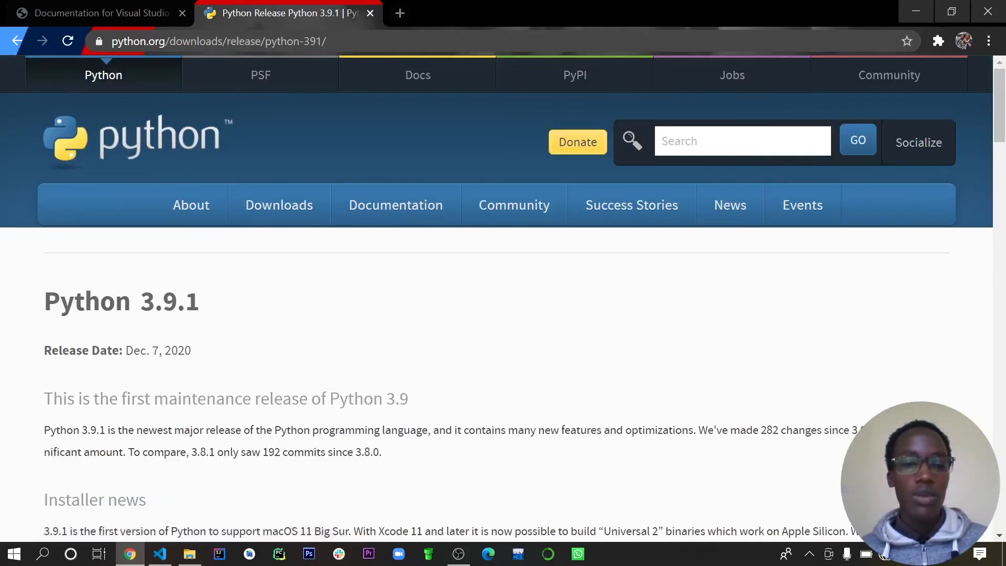
- Start downloading the 64-bit Windows installer of Python 3.9.1 and switch back to Visual Studio Code
scroll(323, 309, down, 5)
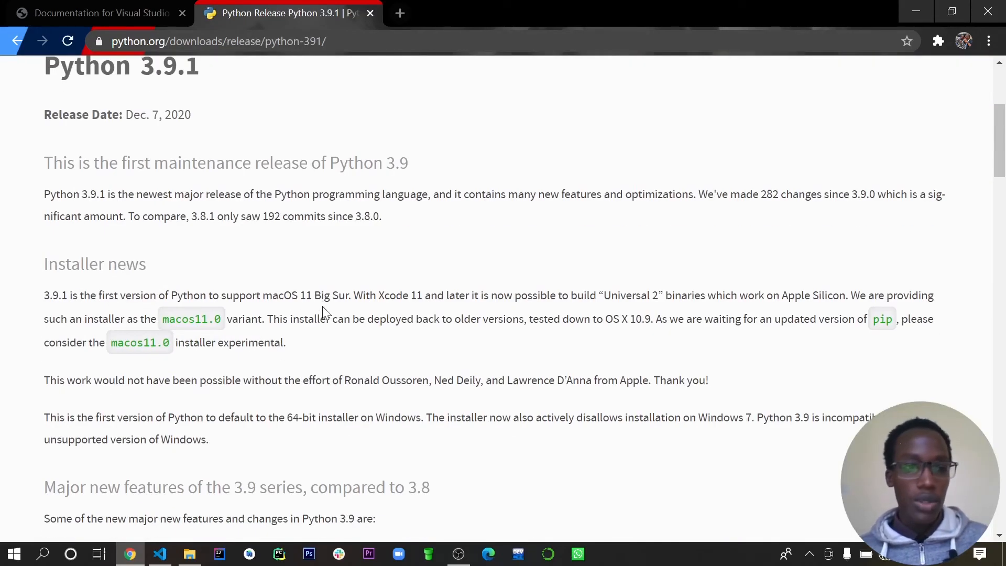
scroll(323, 309, down, 15)
scroll(324, 310, down, 20)
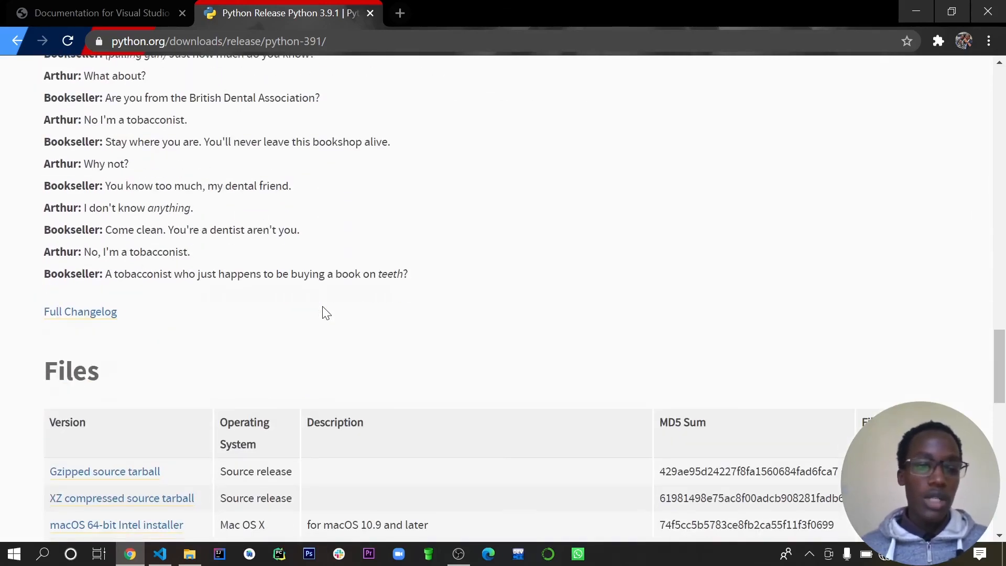
scroll(323, 310, up, 4)
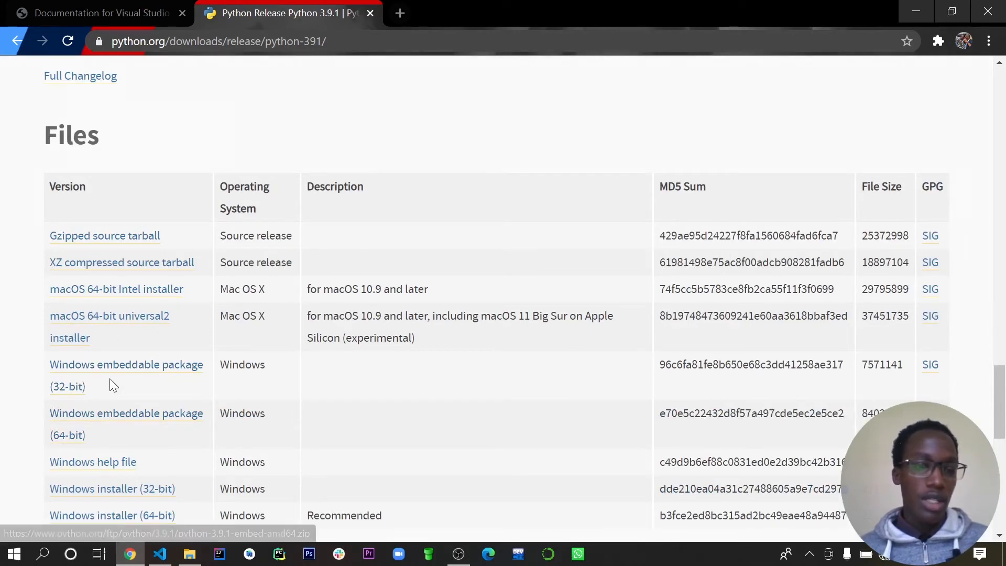
scroll(109, 378, down, 1)
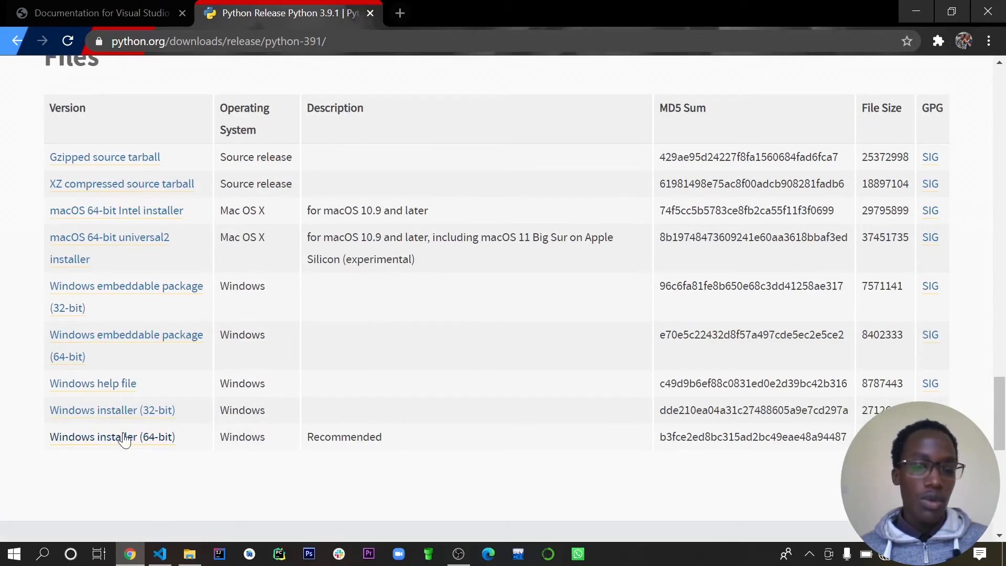
click(96, 445)
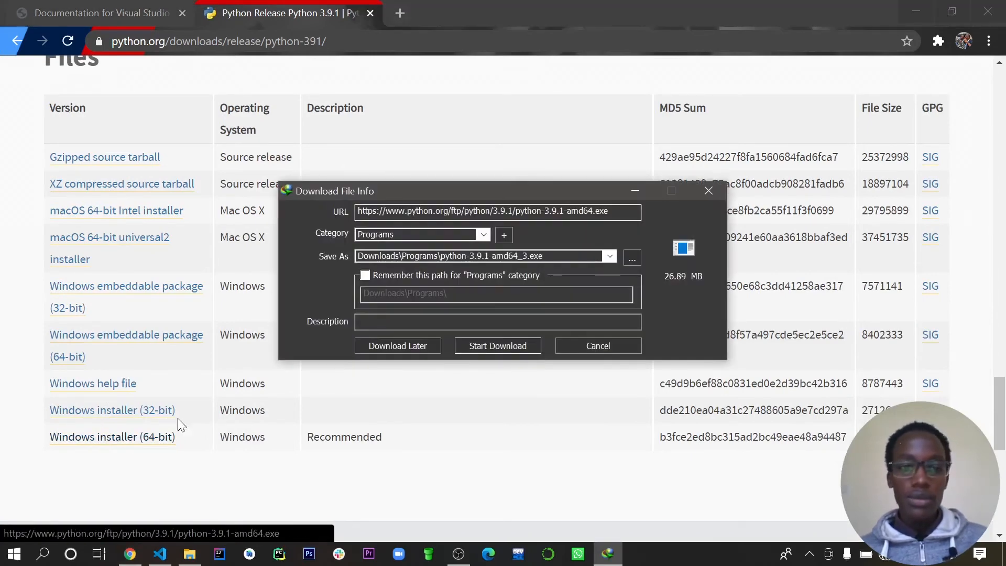
click(492, 345)
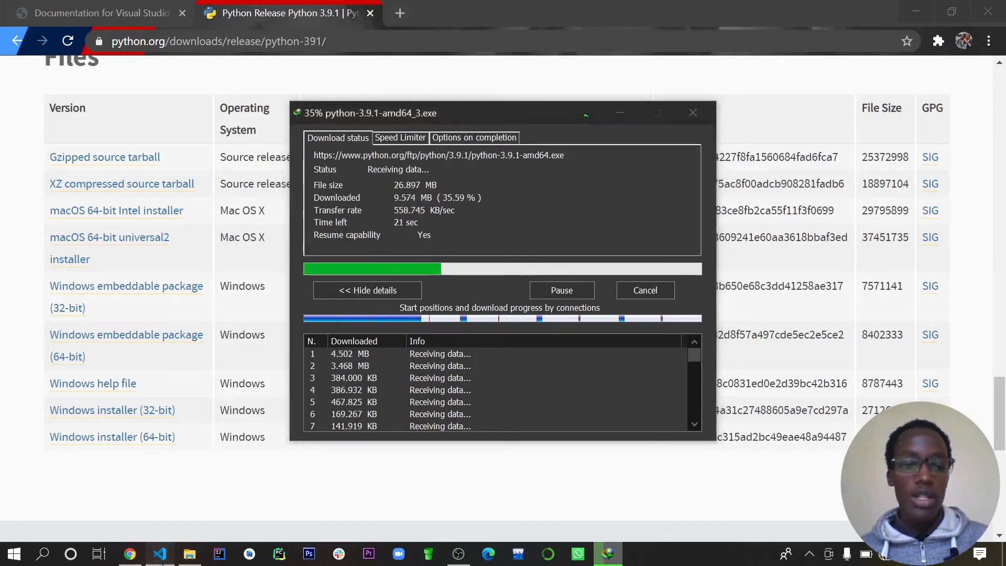
click(157, 558)
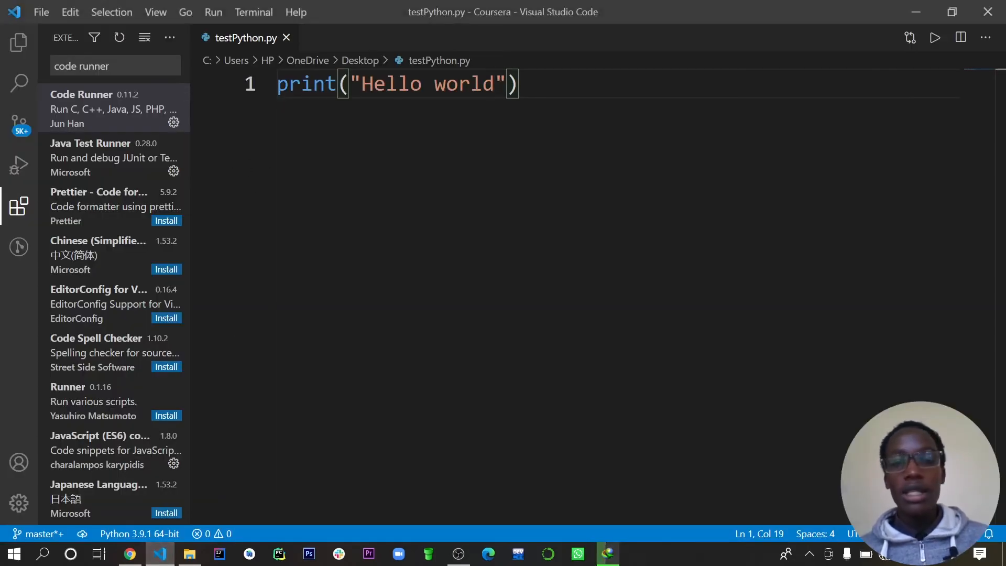
- Add a second line below the print statement in testPython.py
key(Return)
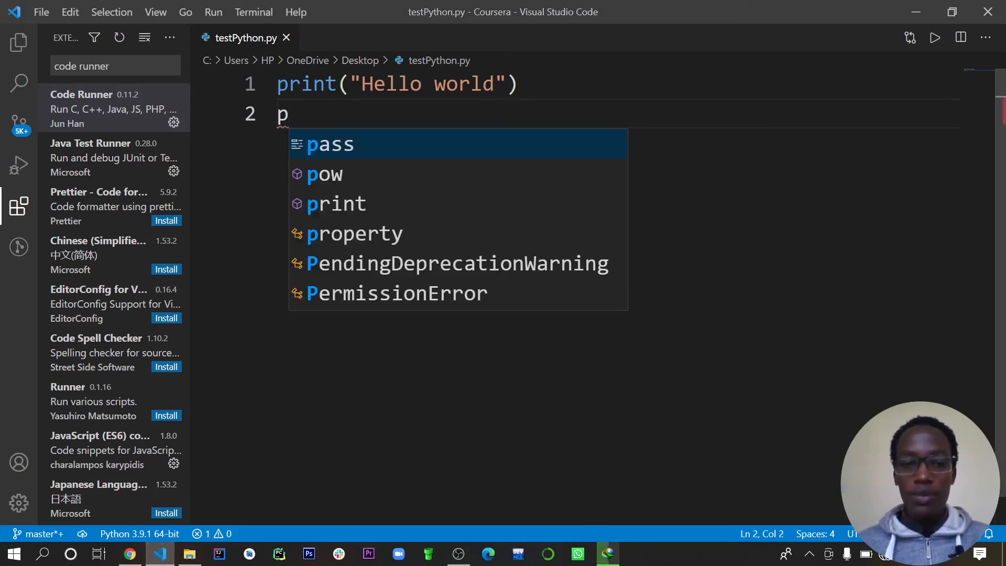
key(BackSpace)
text(math)
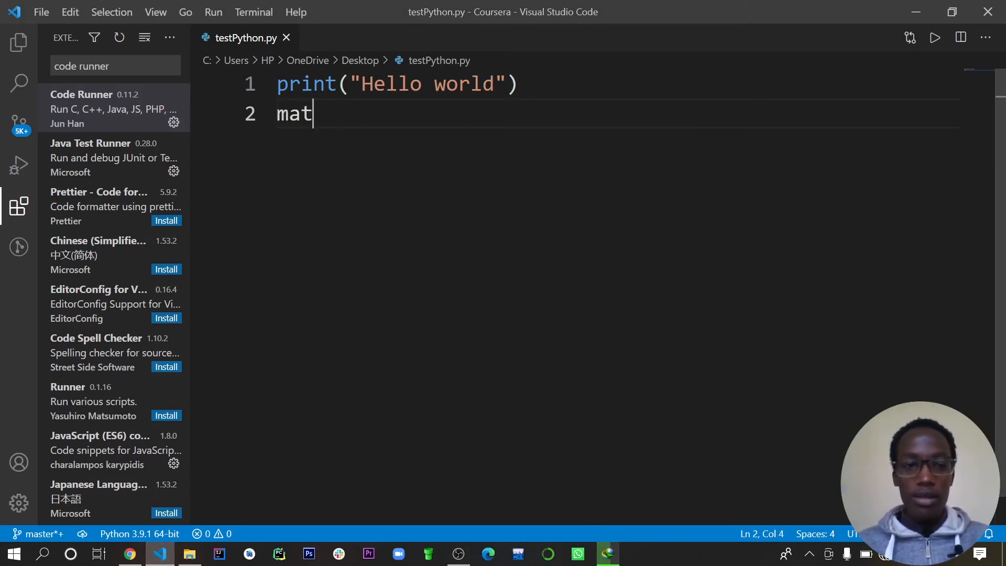
key(BackSpace)
key(BackSpace)
key(BackSpace)
key(BackSpace)
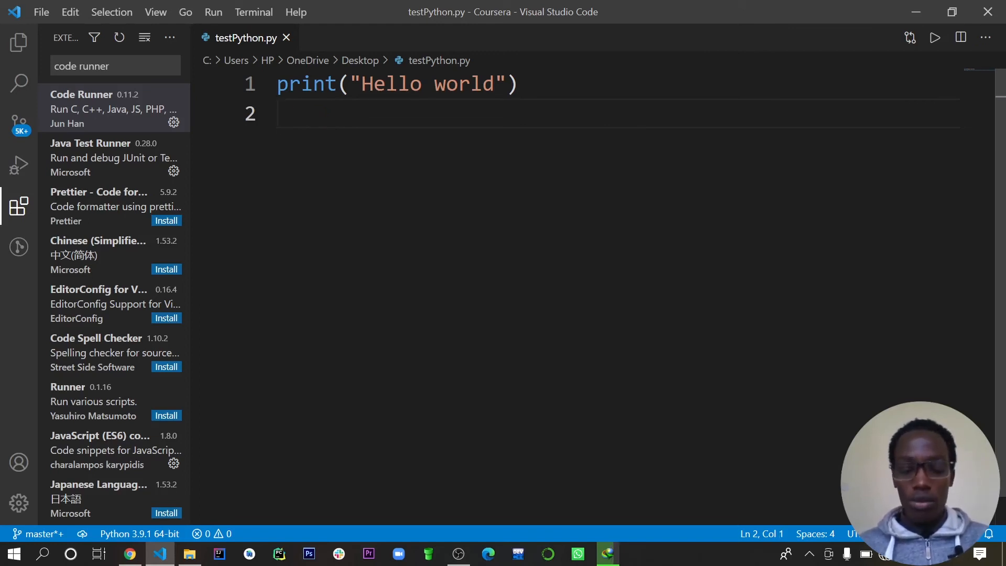
- Write int " String " on line 2 of the script, below the print statement
text(int )
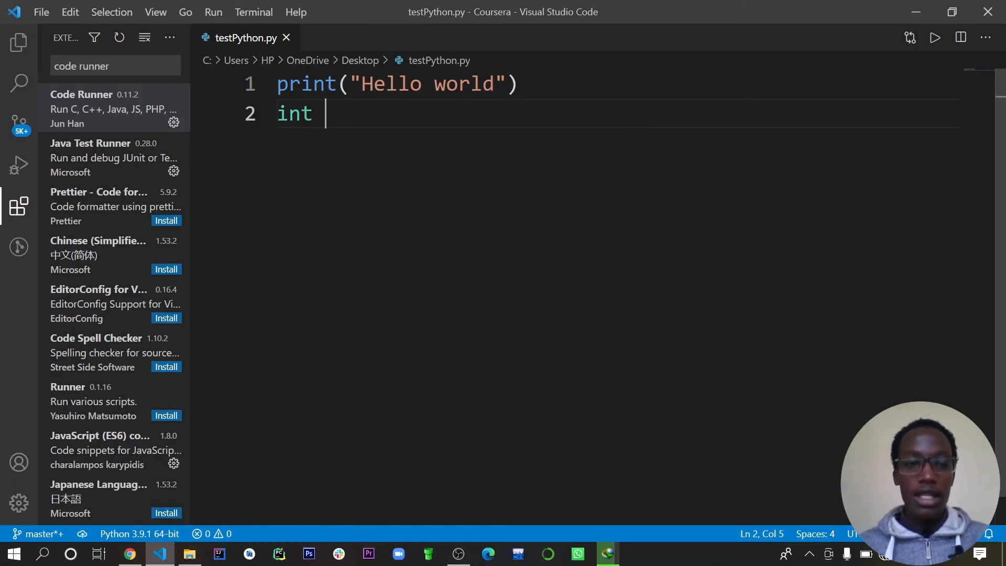
text(" Strng)
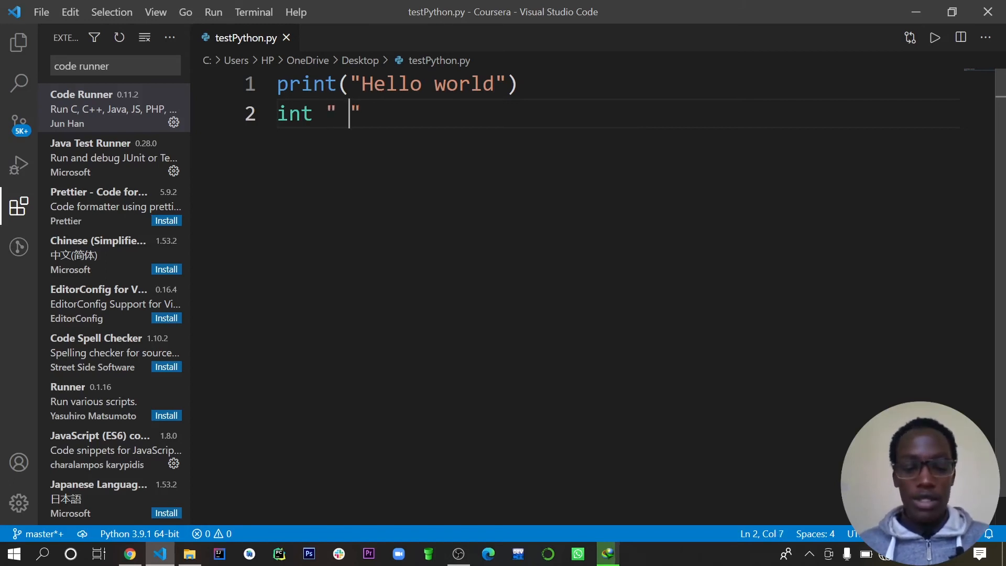
key(BackSpace)
key(BackSpace)
text(ing )
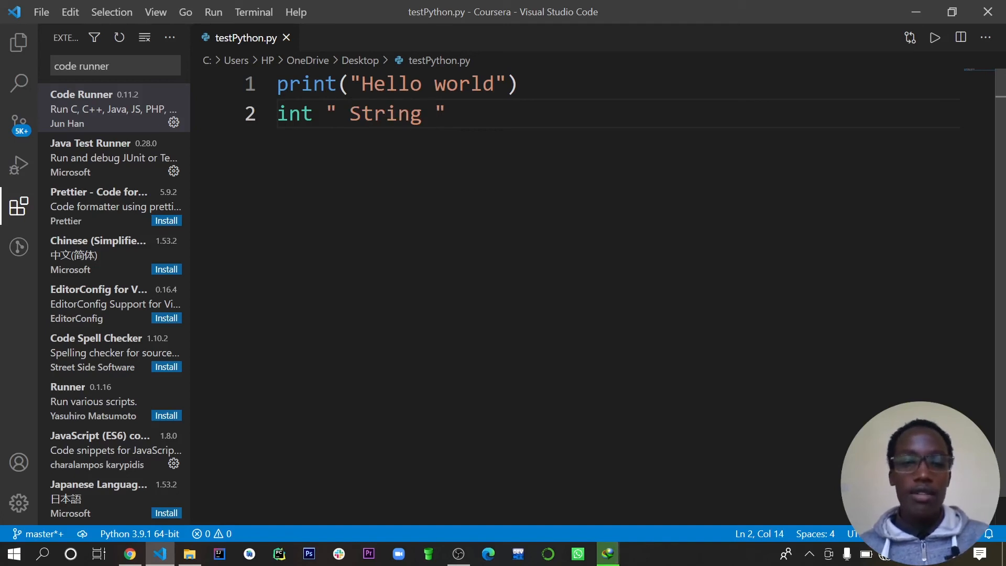
text(")
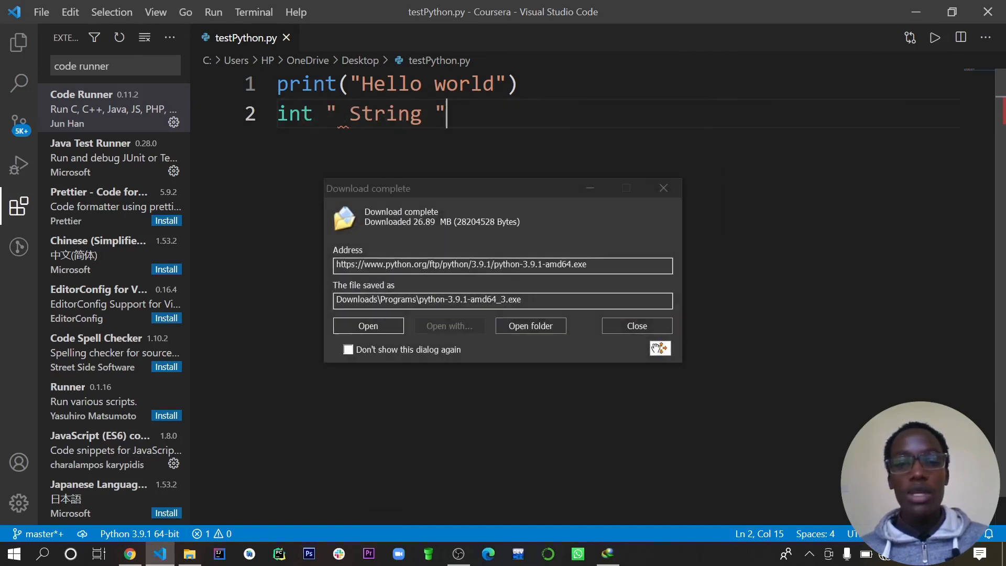
- Launch the downloaded Python 3.9.1 installer to view its setup options, and cancel the setup
click(390, 328)
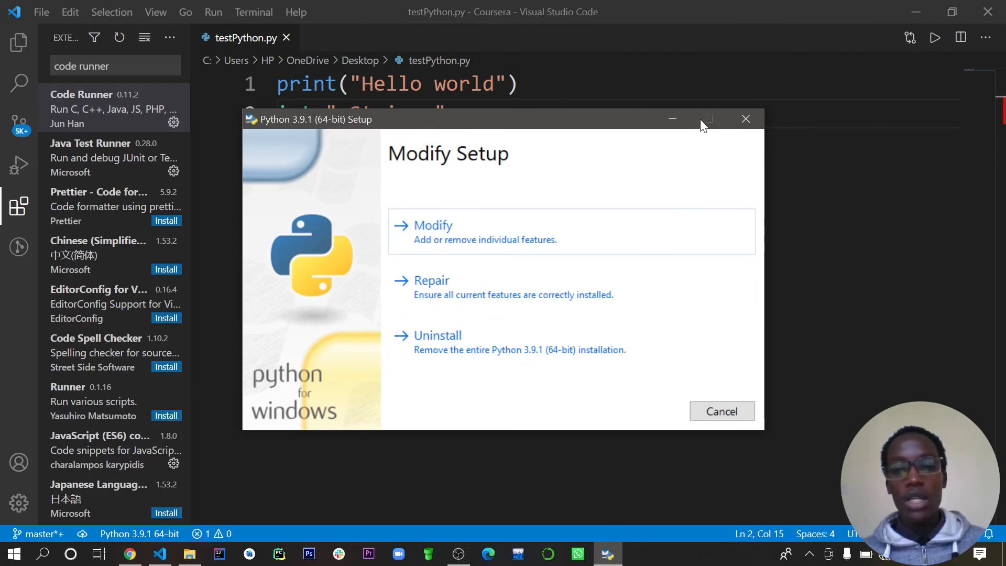
click(746, 120)
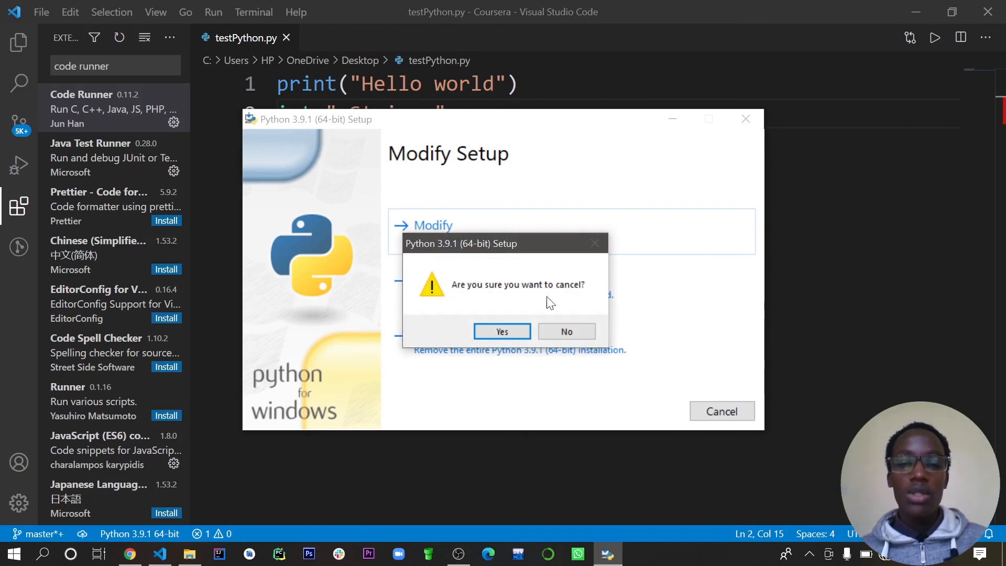
click(503, 332)
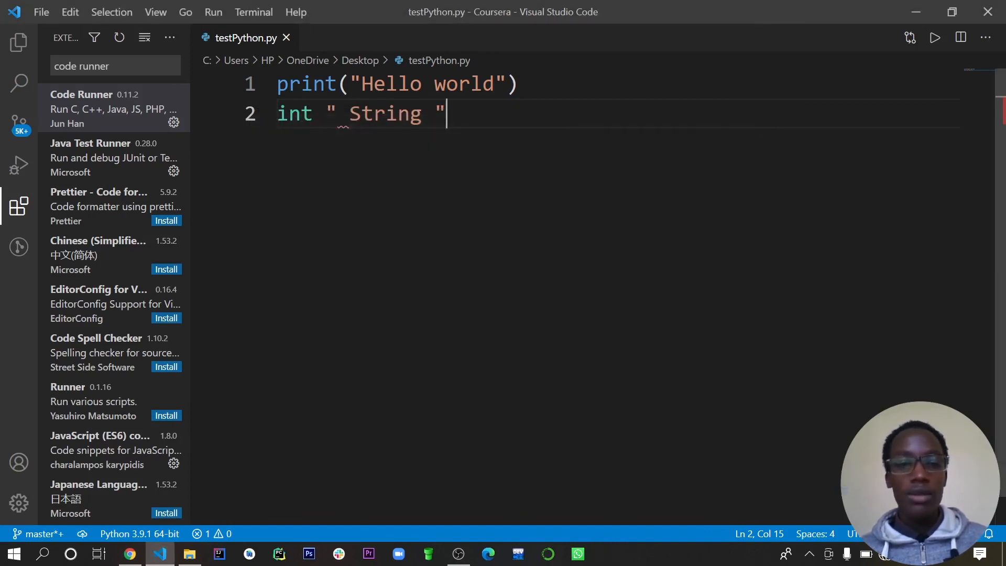